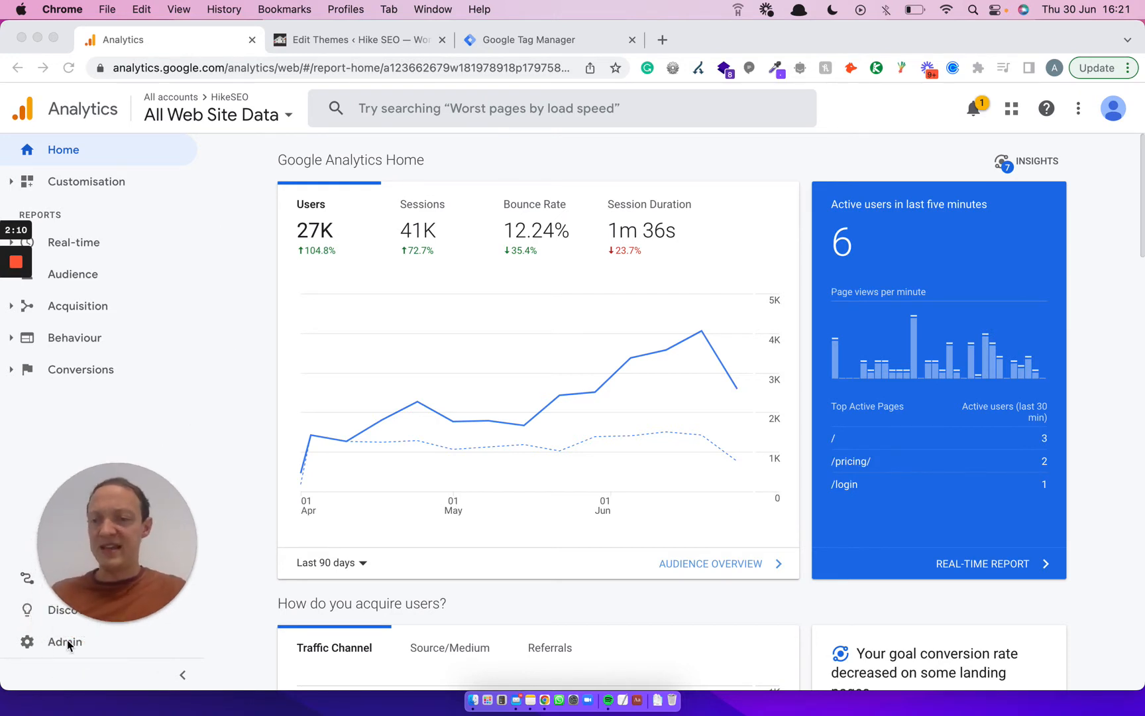
- Open the connected GA4 property from the GA4 Setup Assistant in the HikeSEO property's admin settings
left_click(60, 646)
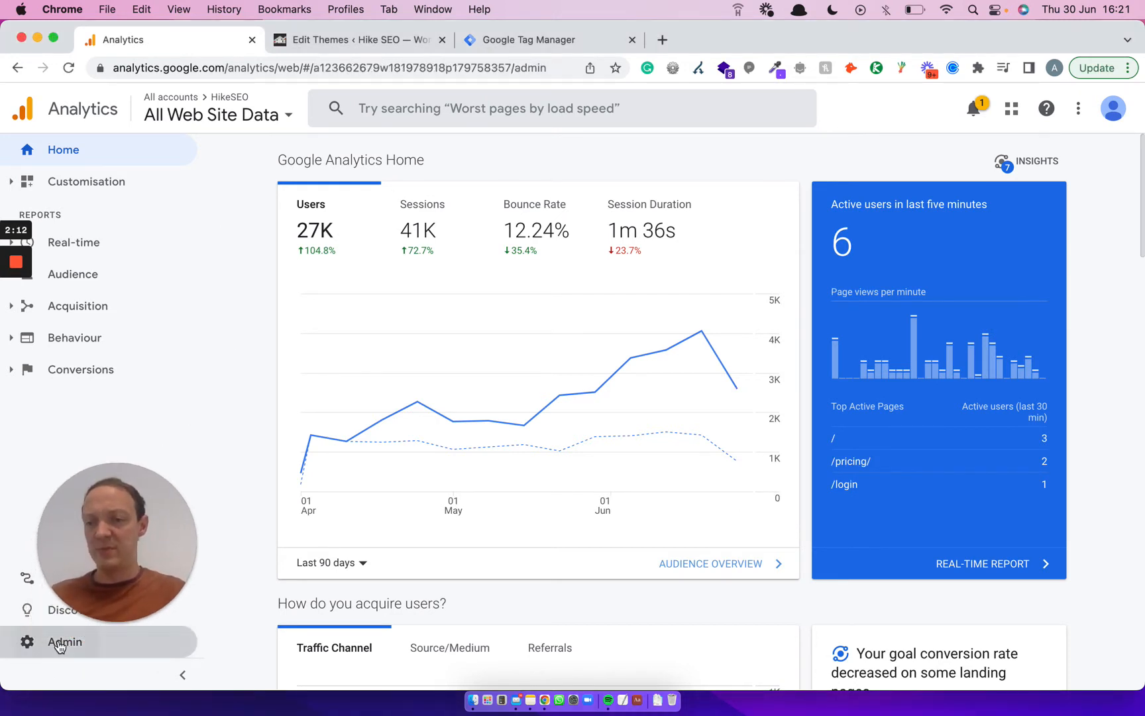
left_click_drag(125, 553, 113, 584)
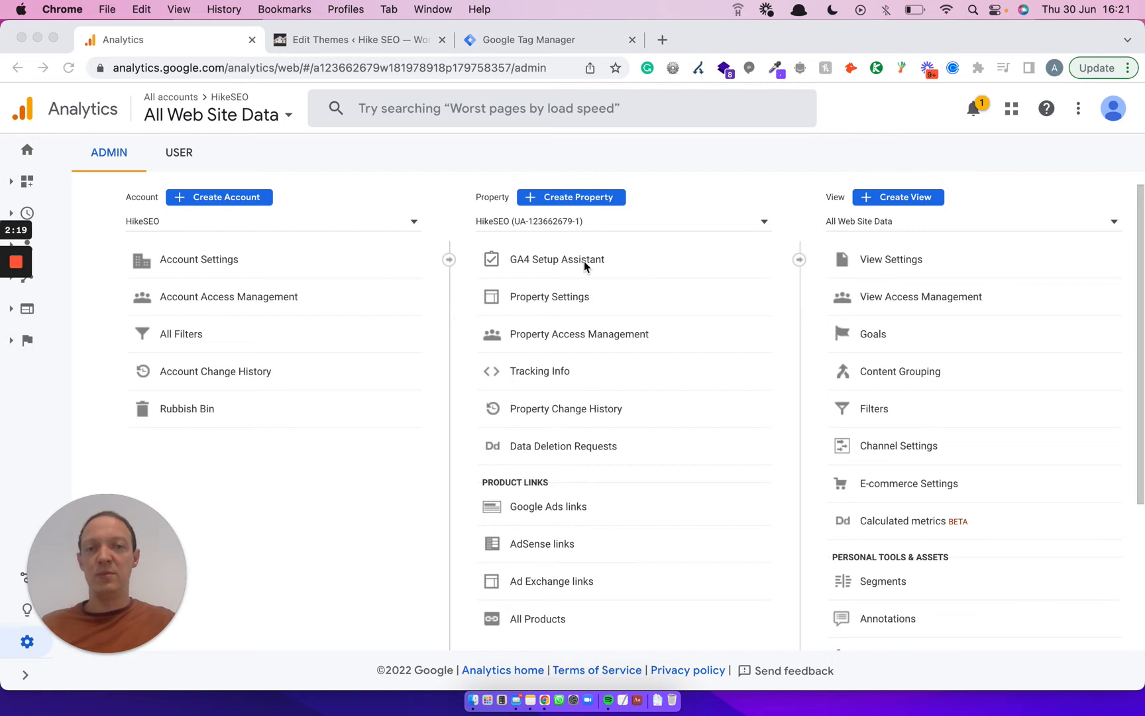
left_click(540, 262)
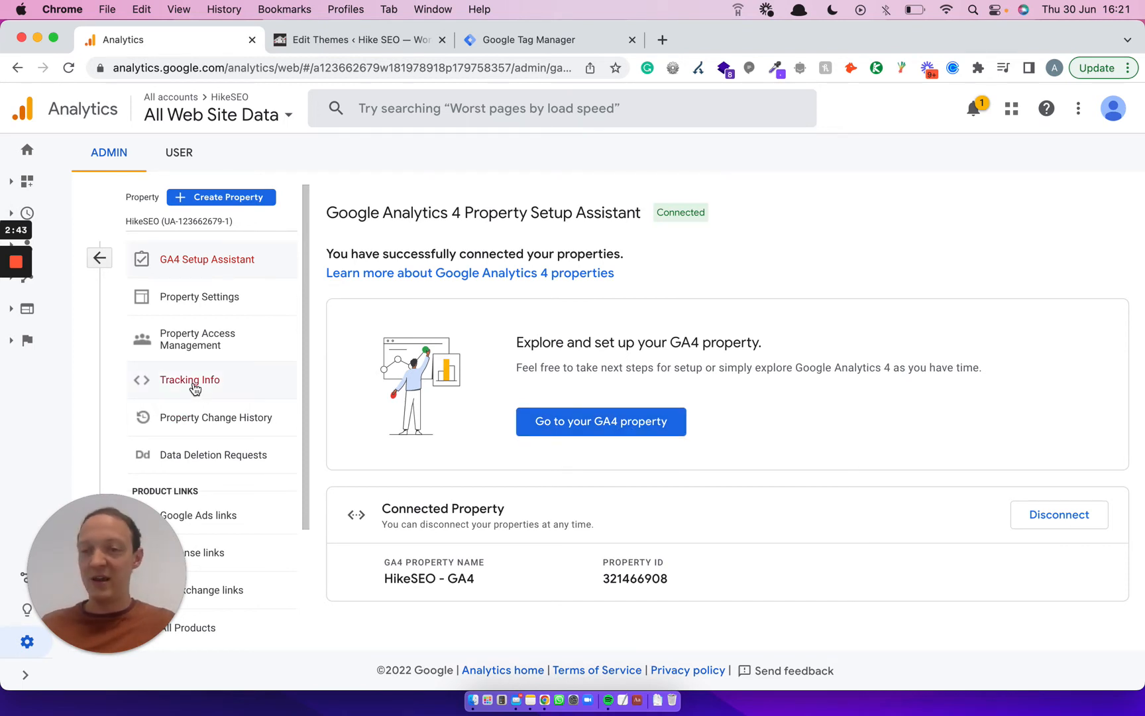
left_click(606, 425)
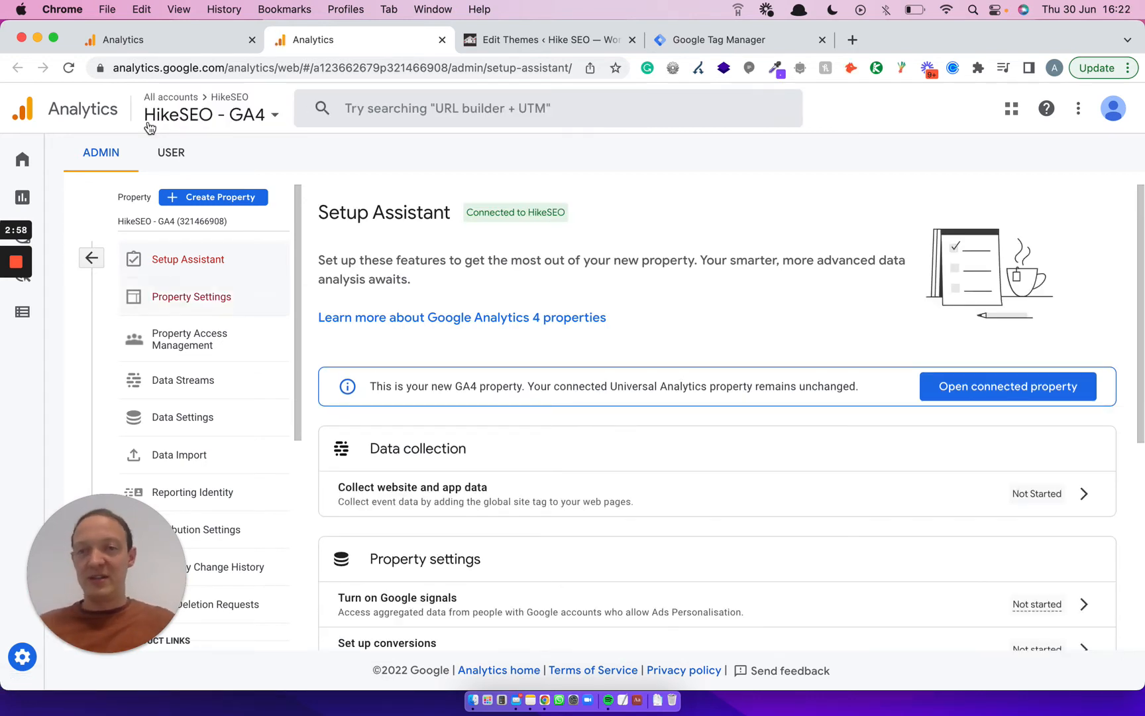
- Expand the Universal Analytics property's tracking info options and return to the HikeSEO - GA4 setup page
left_click(171, 46)
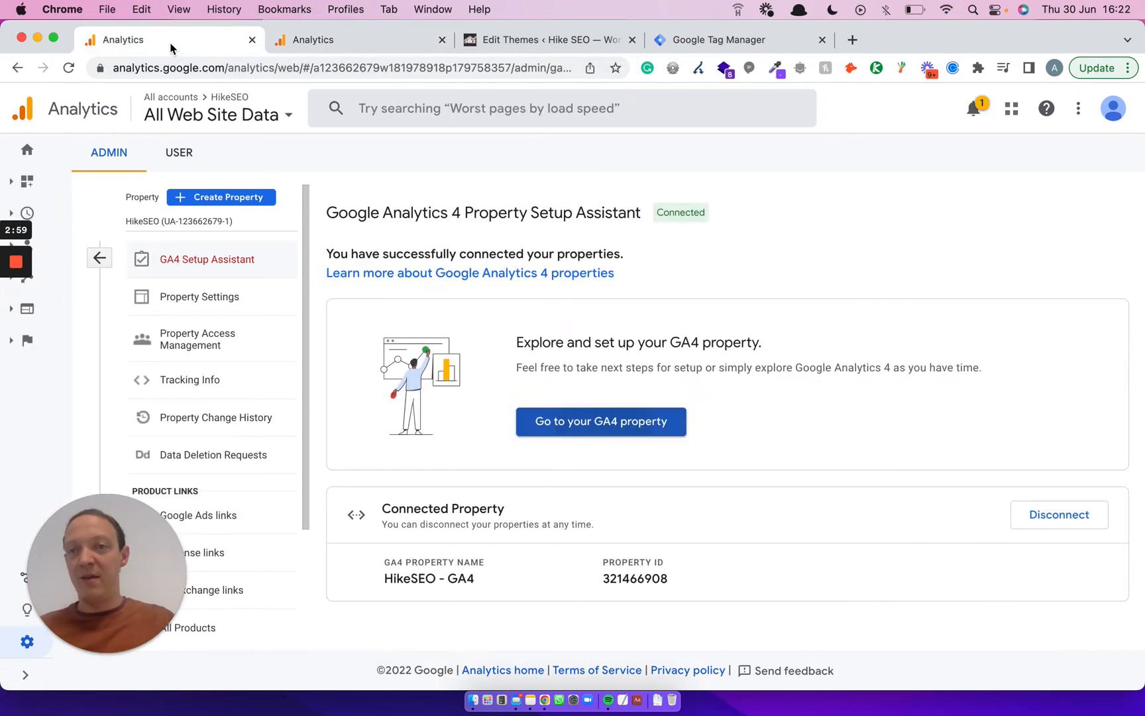
left_click(189, 391)
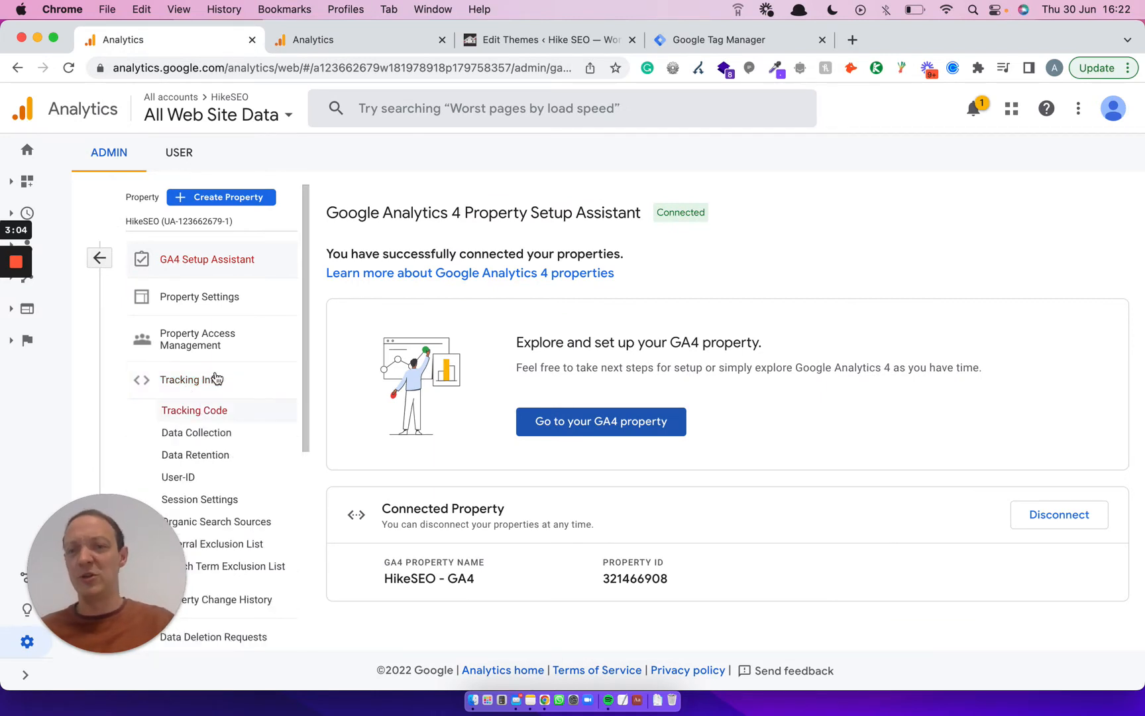
left_click(313, 41)
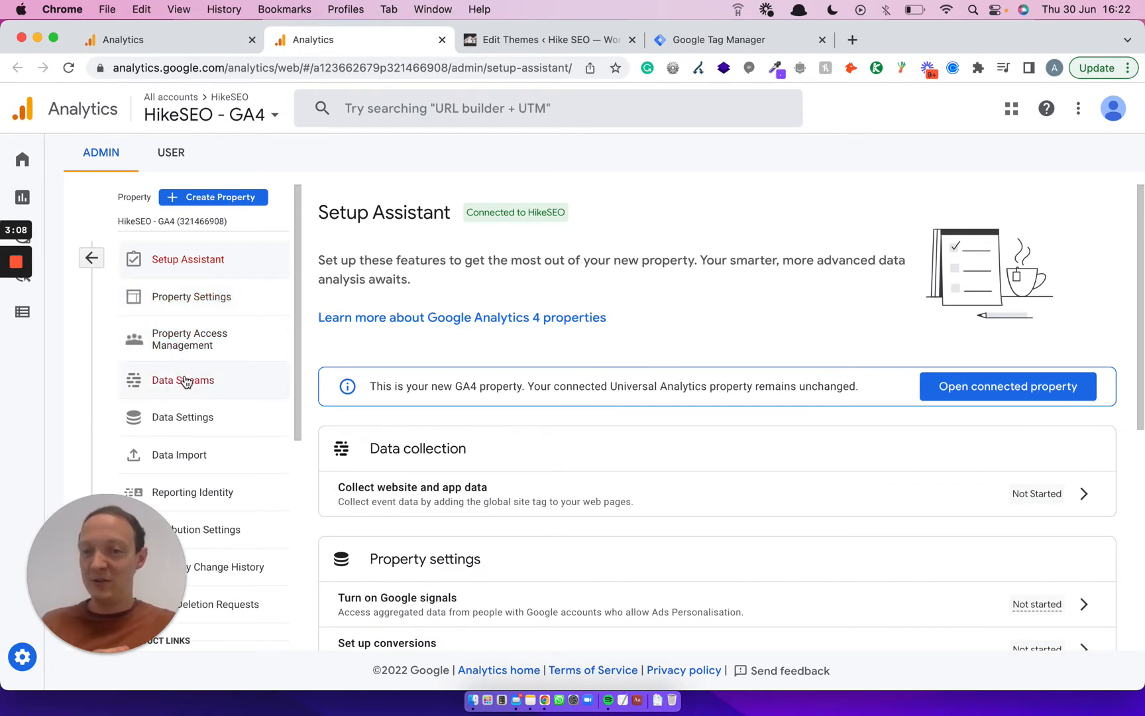
- Open the web stream details of the HikeSEO - GA4 data stream
left_click(186, 380)
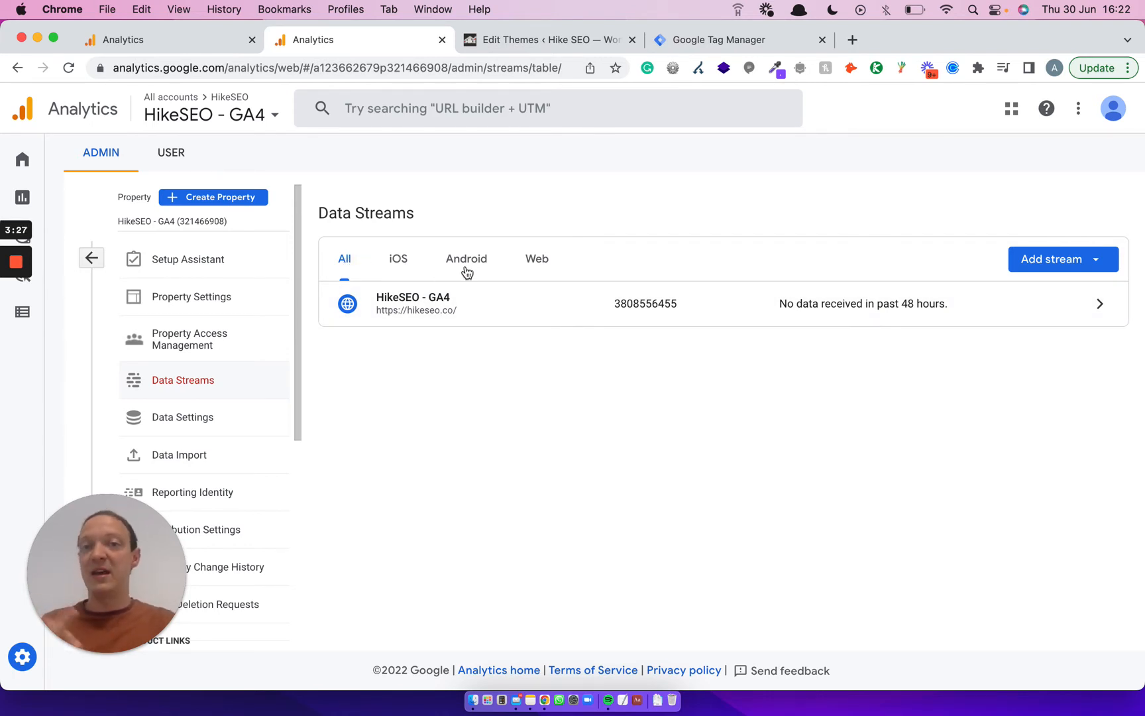
left_click(535, 267)
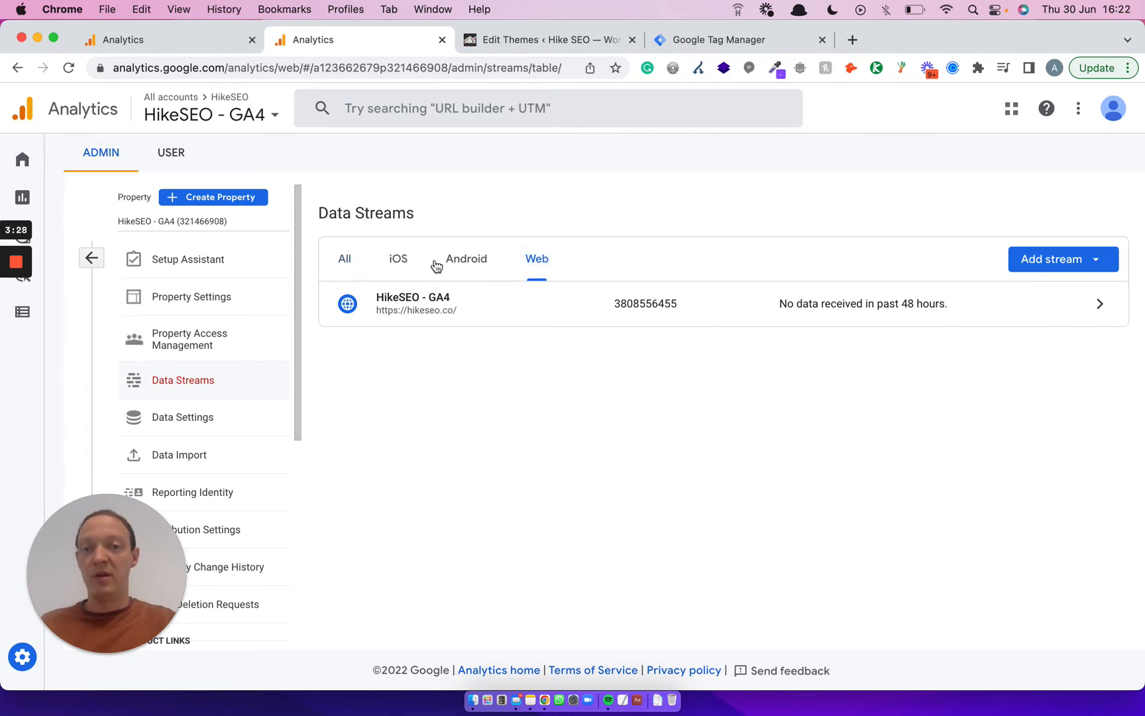
left_click(349, 262)
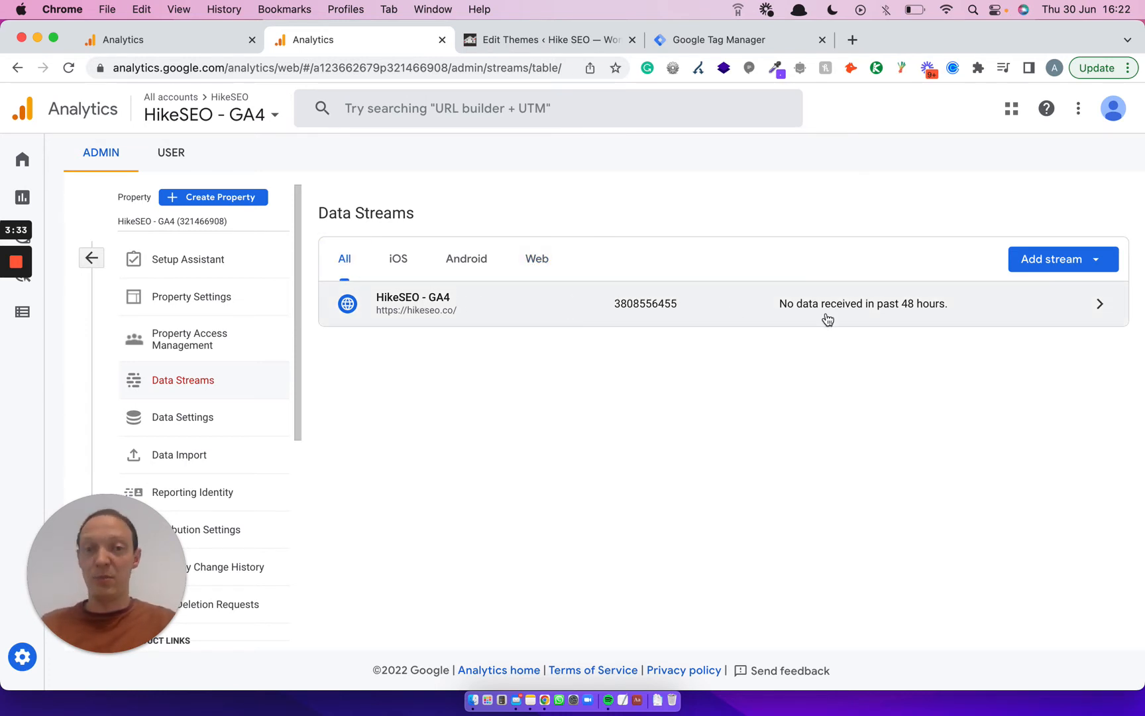
left_click(1067, 300)
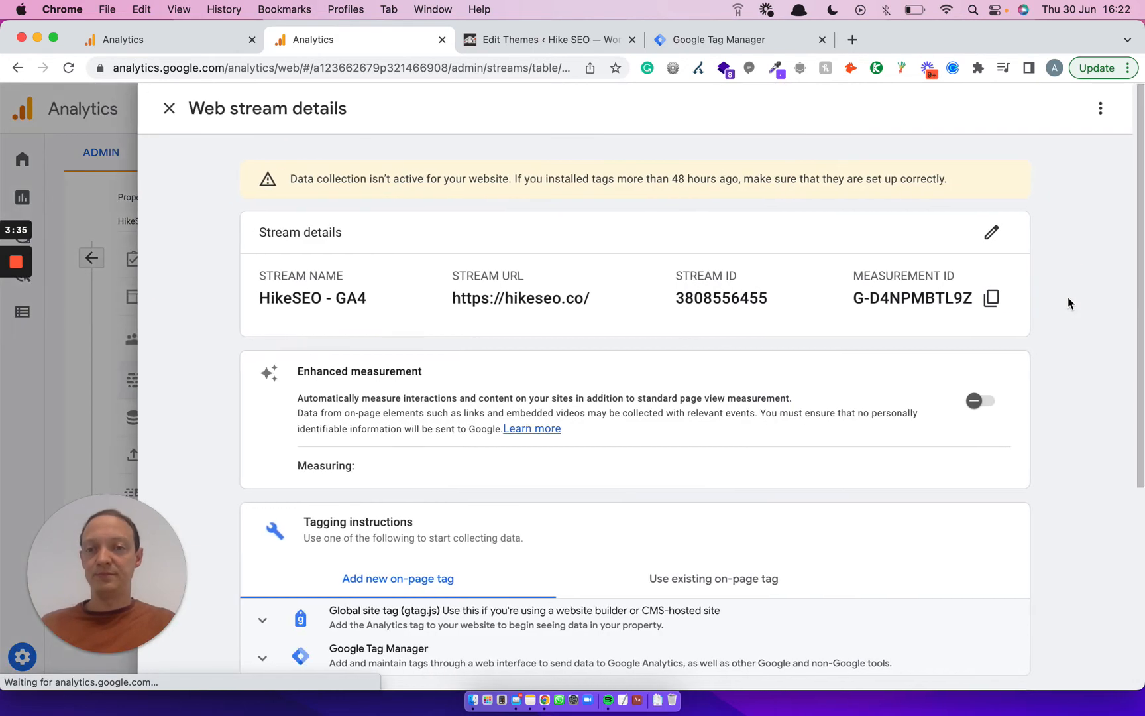
- Review the full list of enhanced measurement events tracked by the web stream and collapse it again
scroll(615, 410, "down", 1)
scroll(615, 411, "down", 5)
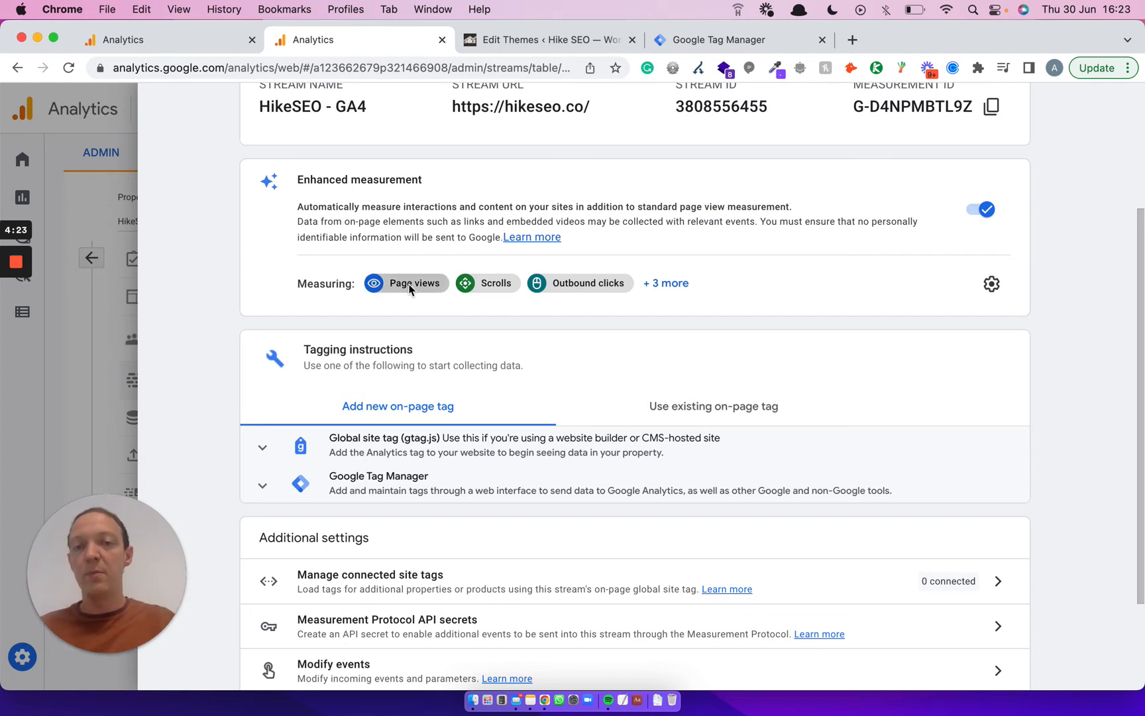
left_click(668, 283)
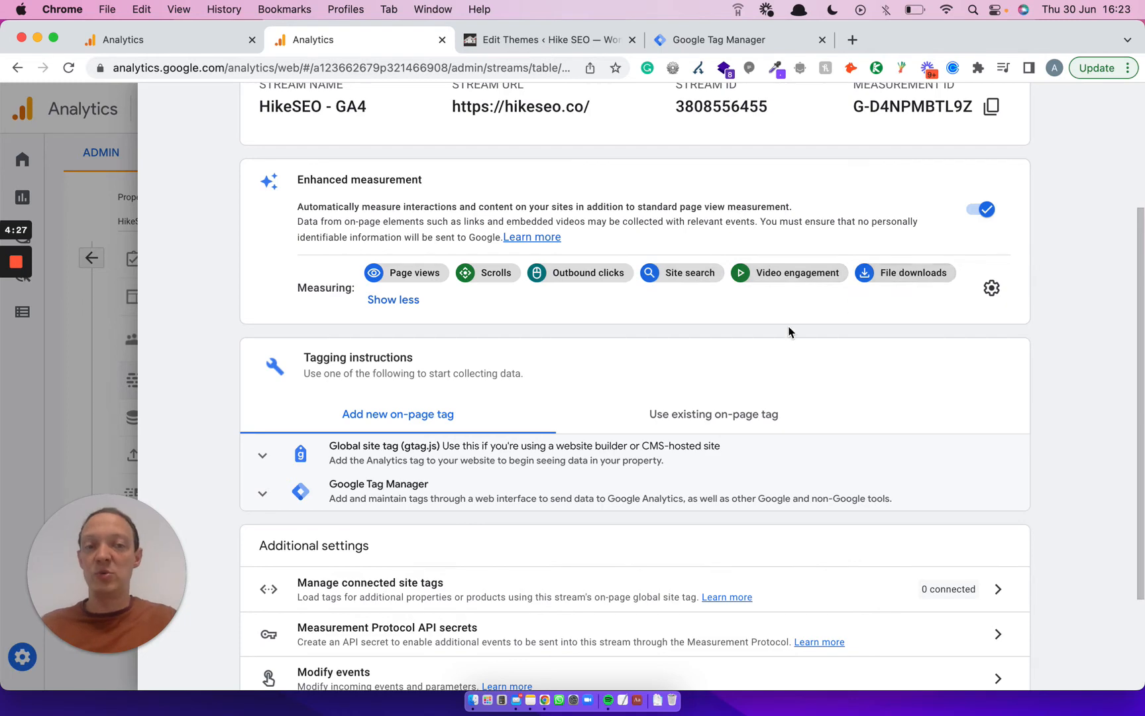
left_click(403, 305)
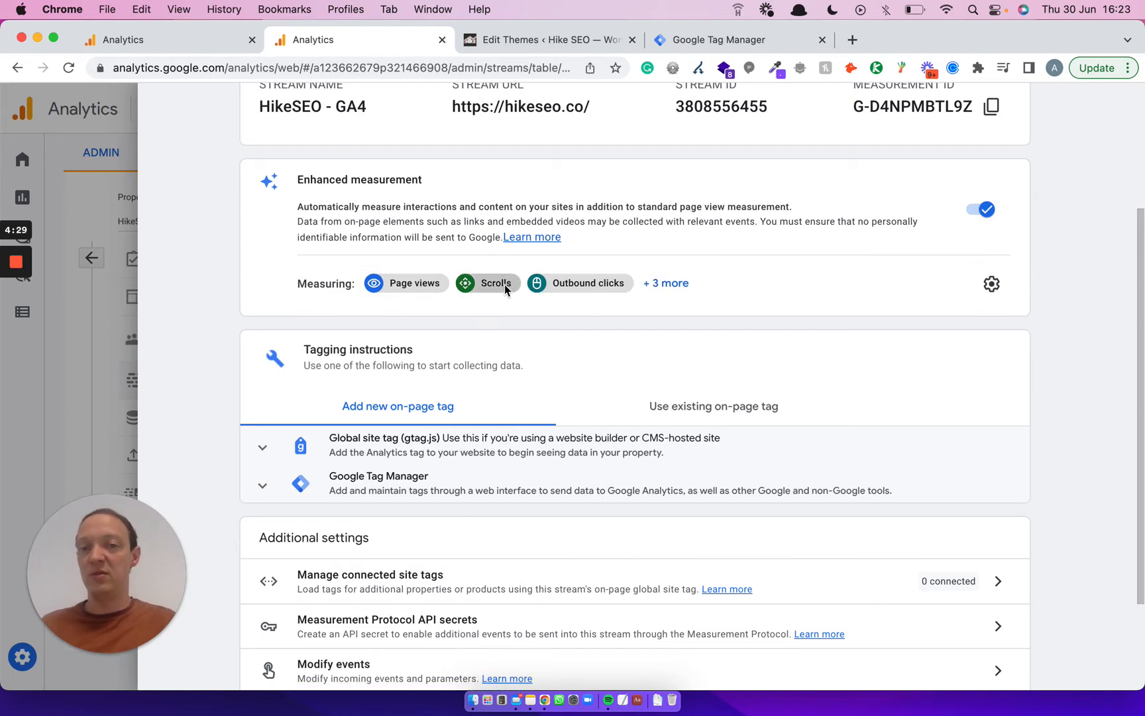
- Copy the whole global site tag (gtag.js) snippet from the stream's tagging instructions for a new on-page tag
scroll(757, 355, "down", 3)
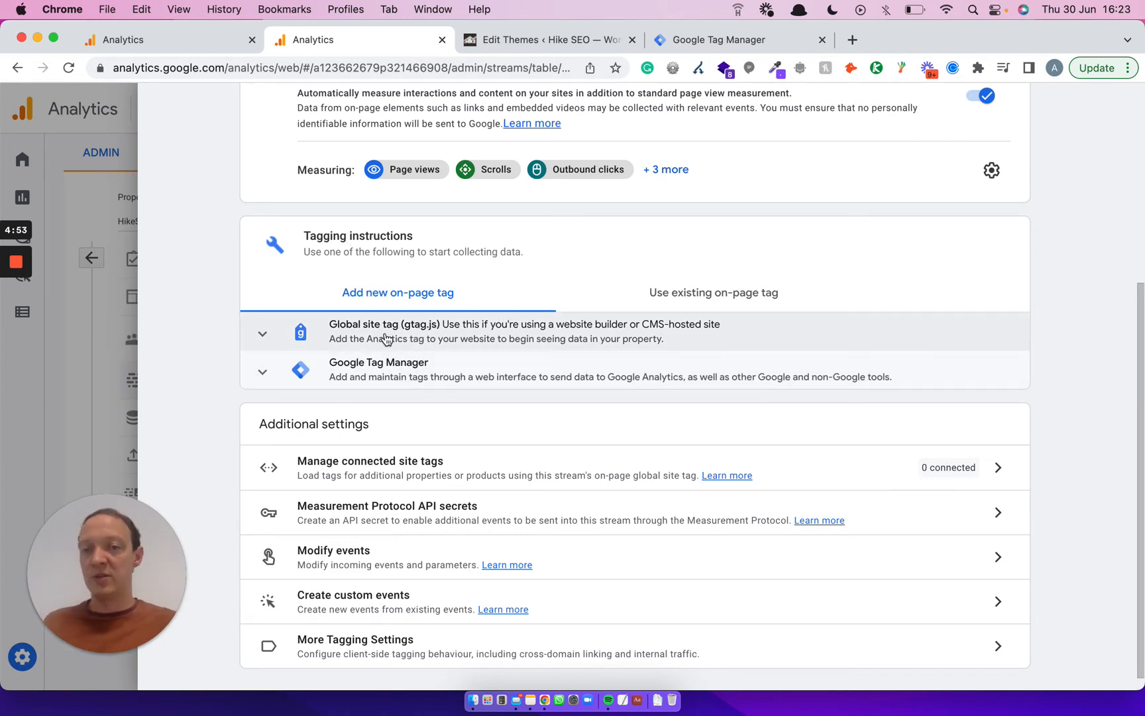
left_click(405, 331)
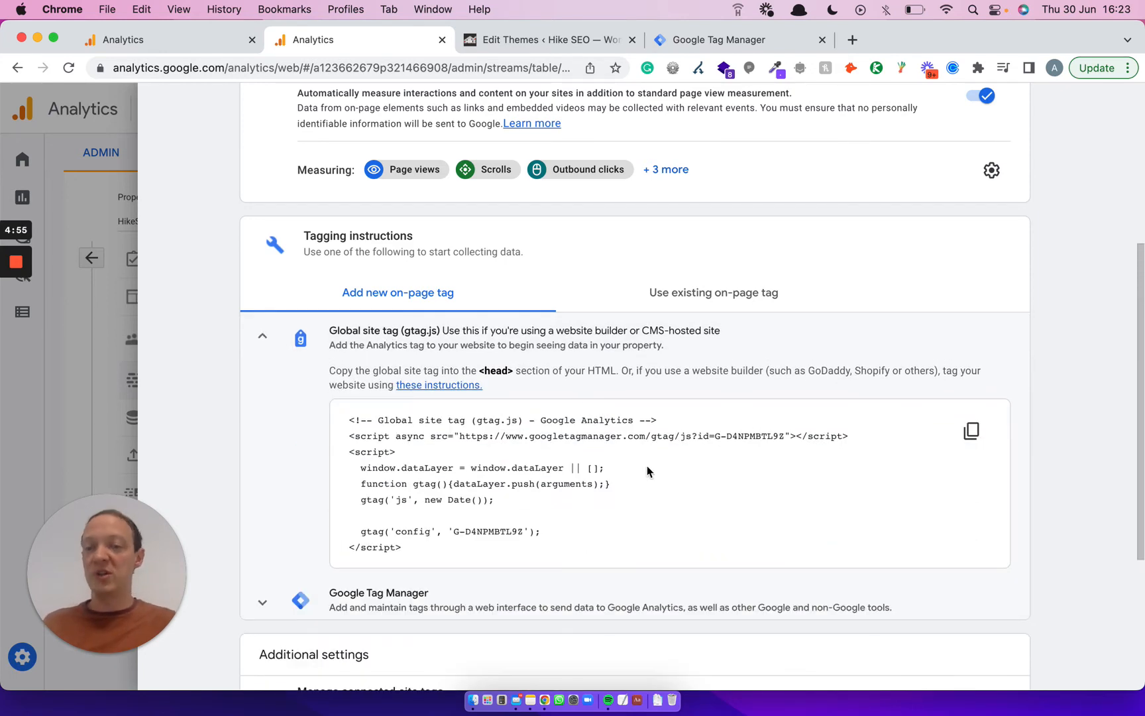
scroll(649, 472, "down", 2)
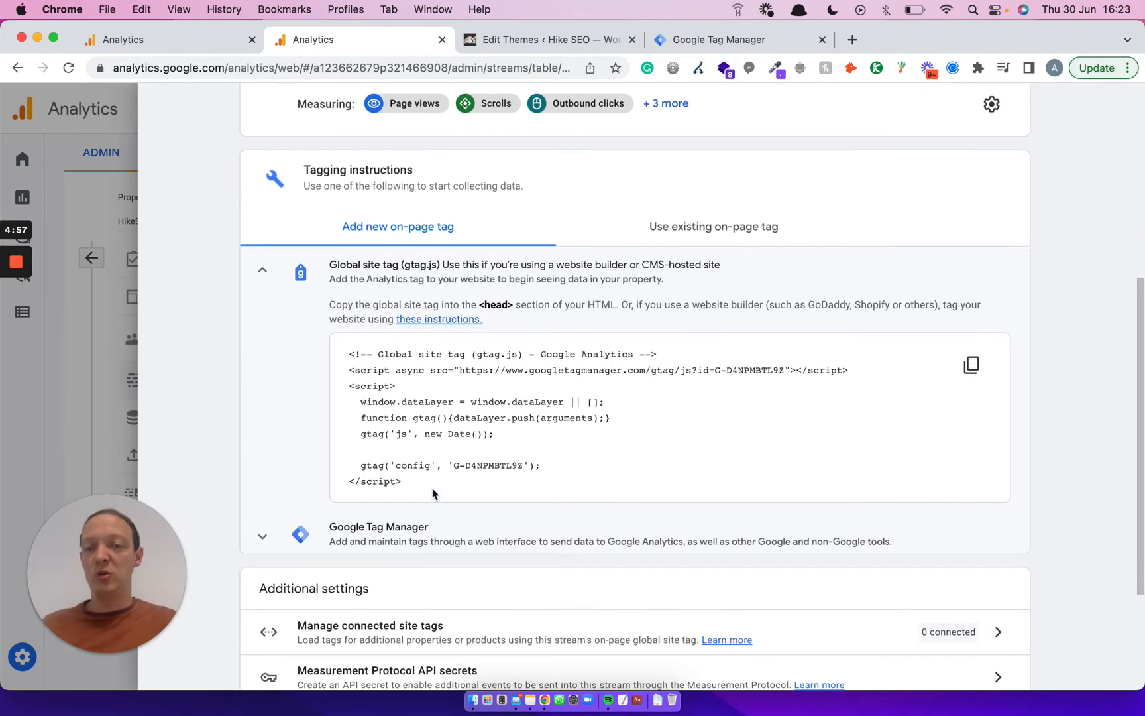
left_click_drag(433, 488, 345, 361)
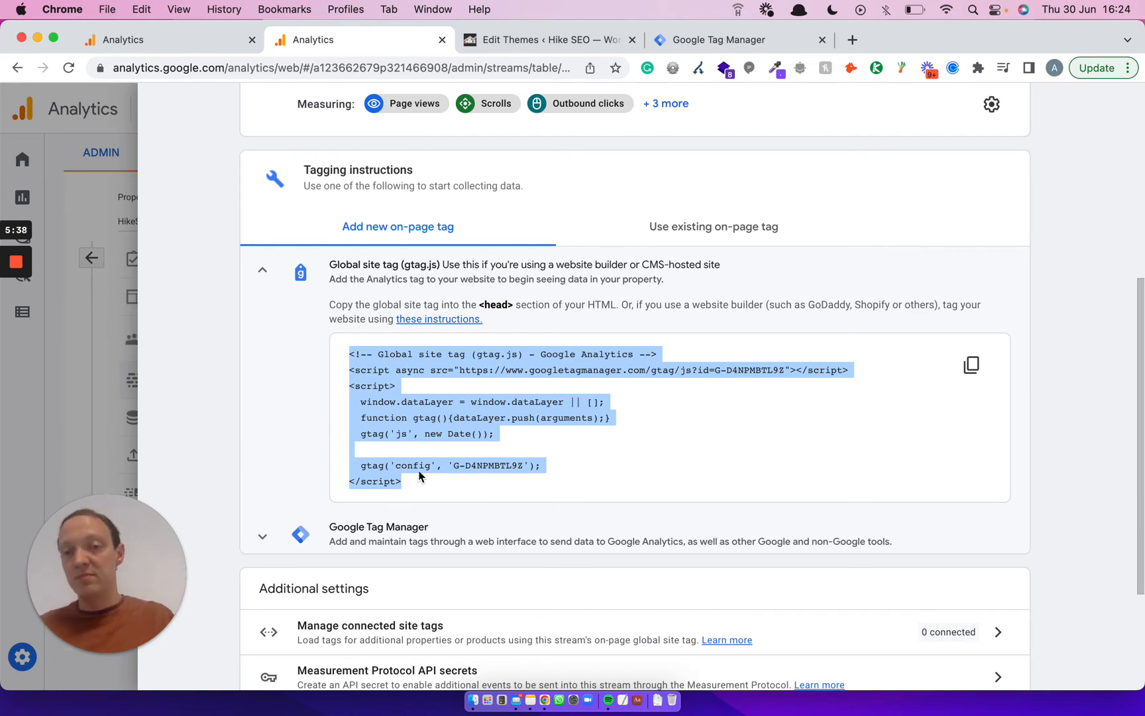
left_click_drag(436, 494, 334, 361)
key("super+c")
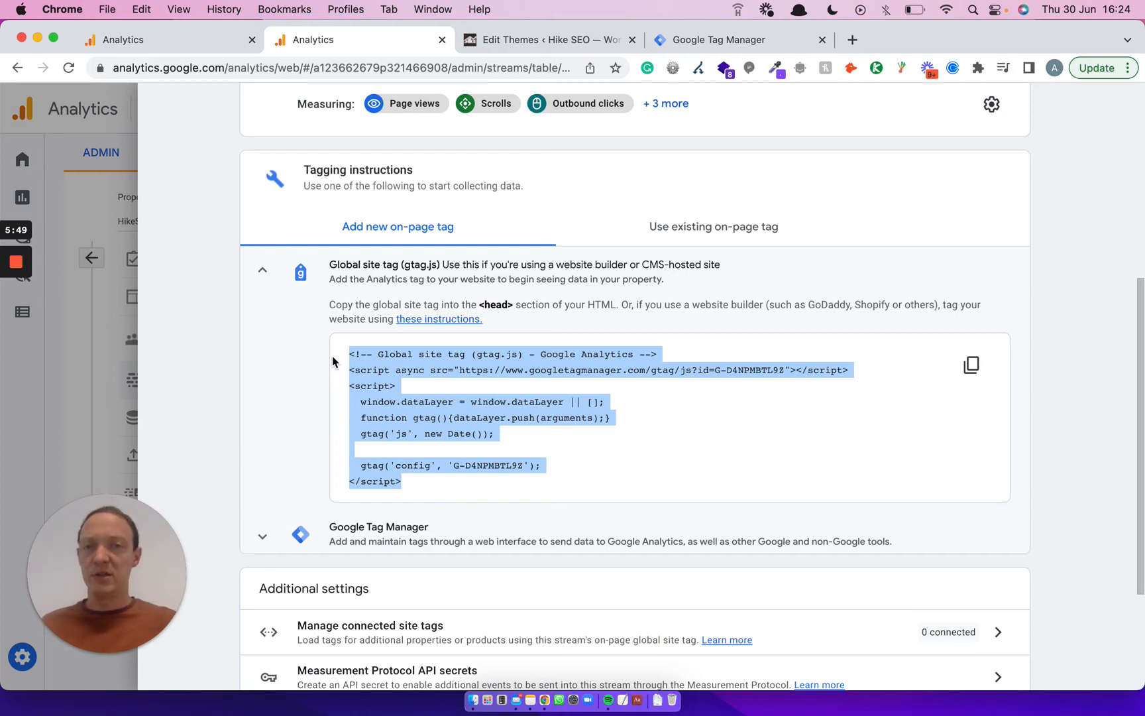
- Switch to the WordPress theme file editor and load the Hike parent theme for editing
left_click(545, 41)
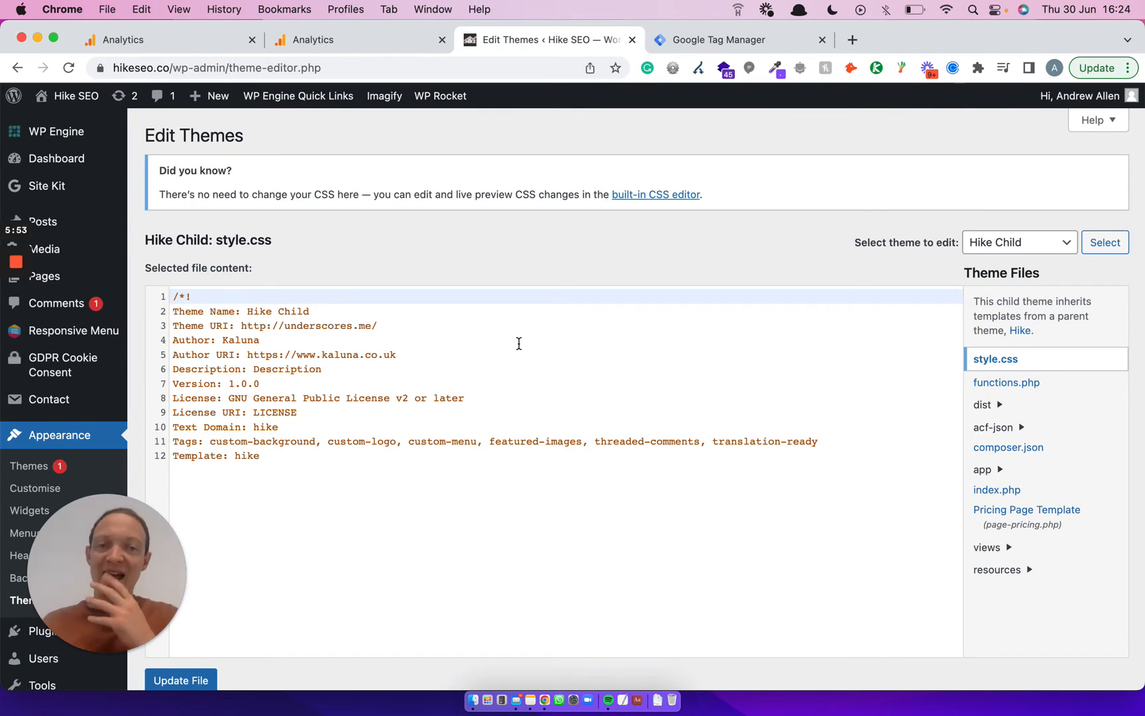
left_click(1018, 242)
left_click(997, 263)
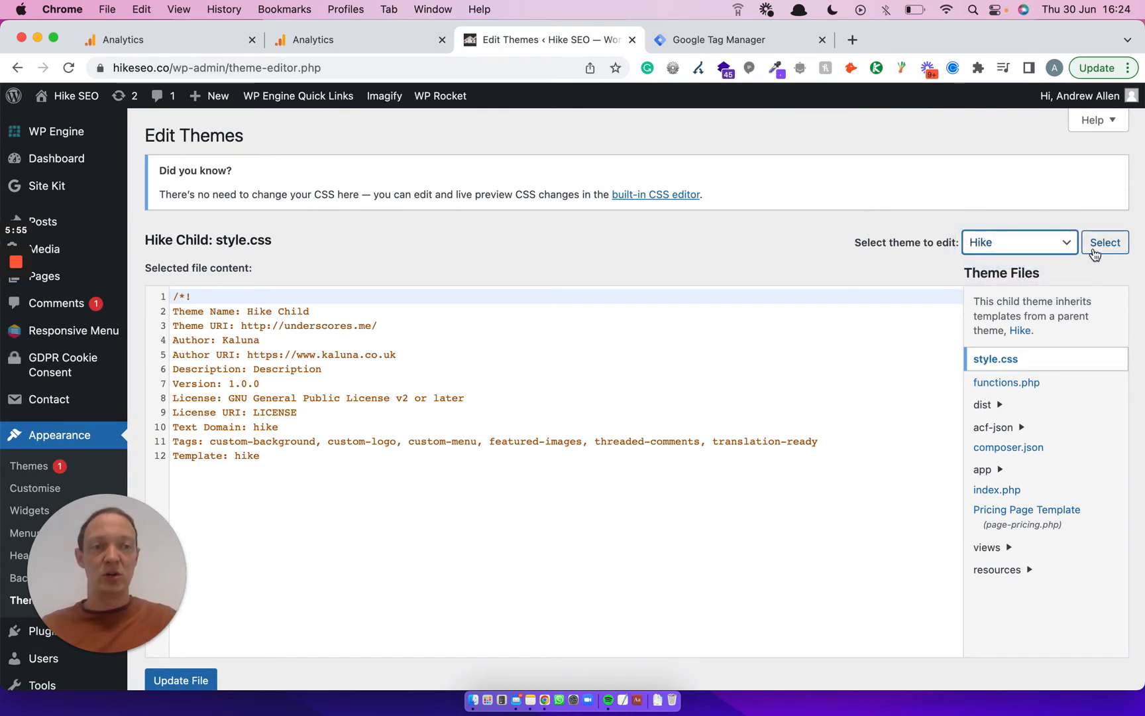
left_click(1100, 244)
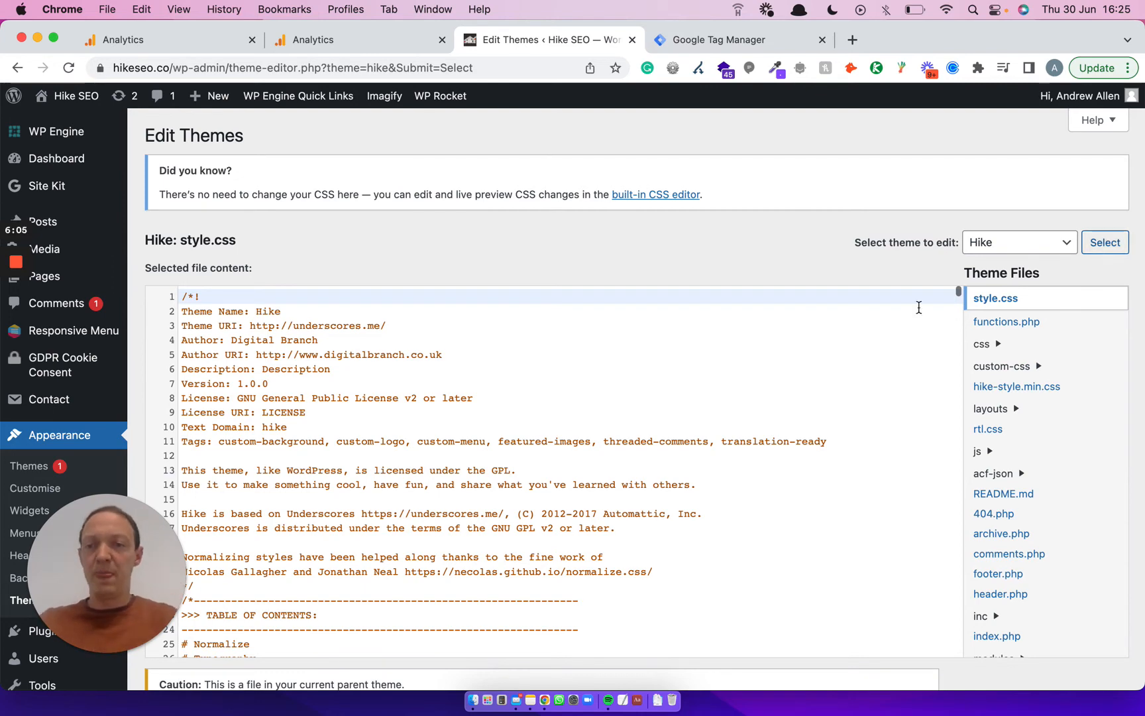
- Open the Hike theme's header.php file in the editor
scroll(756, 480, "down", 7)
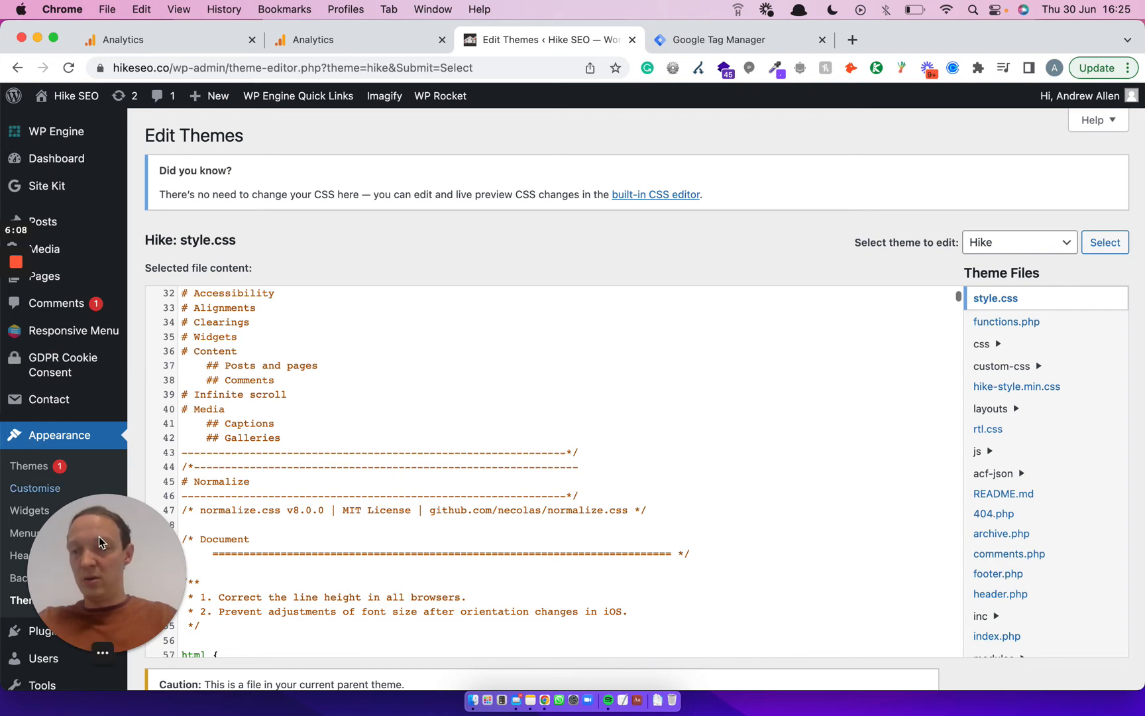
left_click_drag(99, 607, 1027, 619)
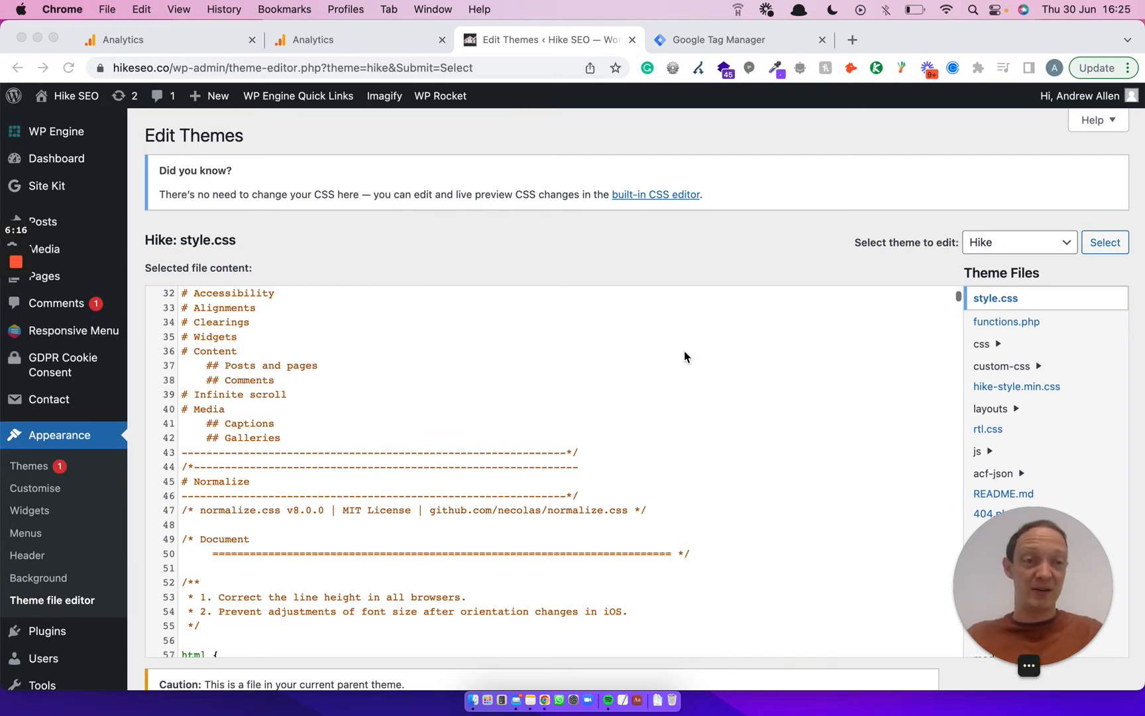
left_click_drag(1020, 560, 114, 592)
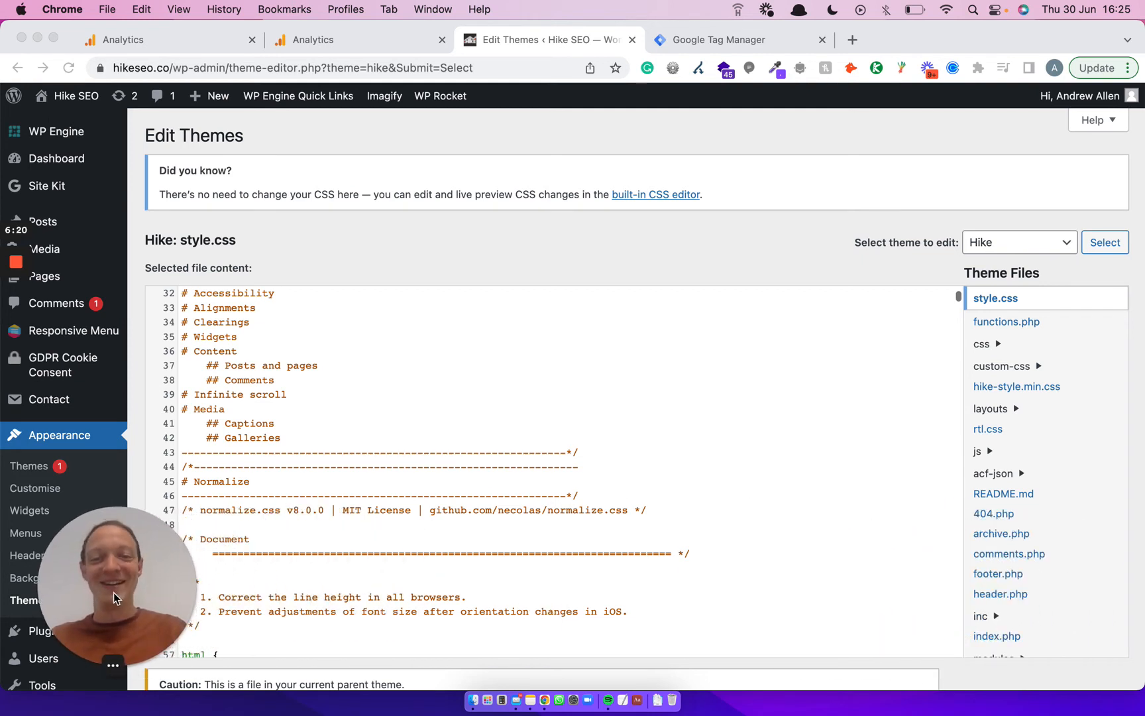
left_click(1000, 590)
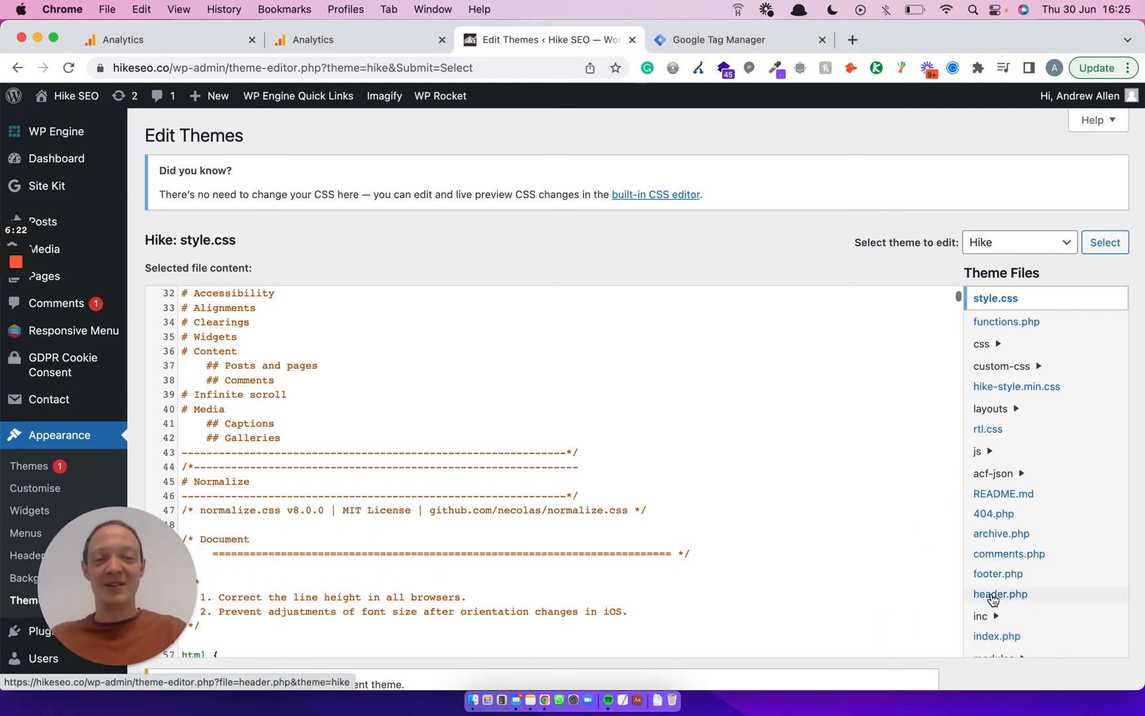
left_click(1001, 591)
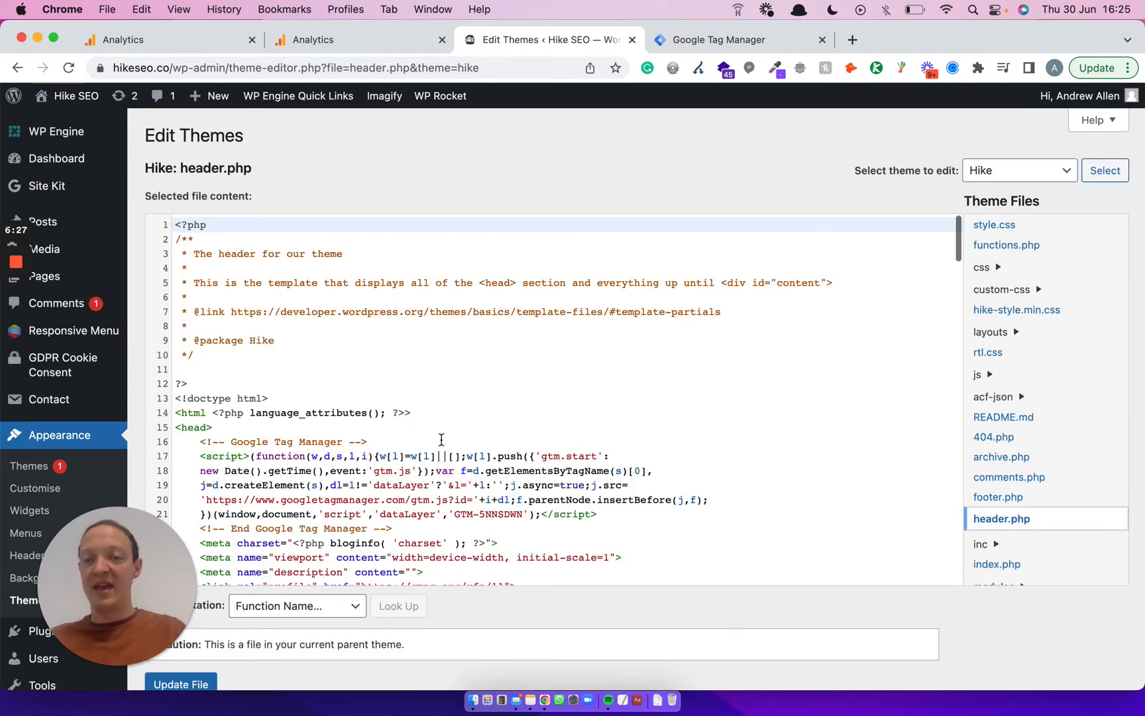
- Try pasting the global site tag on a new line above wp_head() in header.php, and undo the paste
scroll(437, 440, "down", 10)
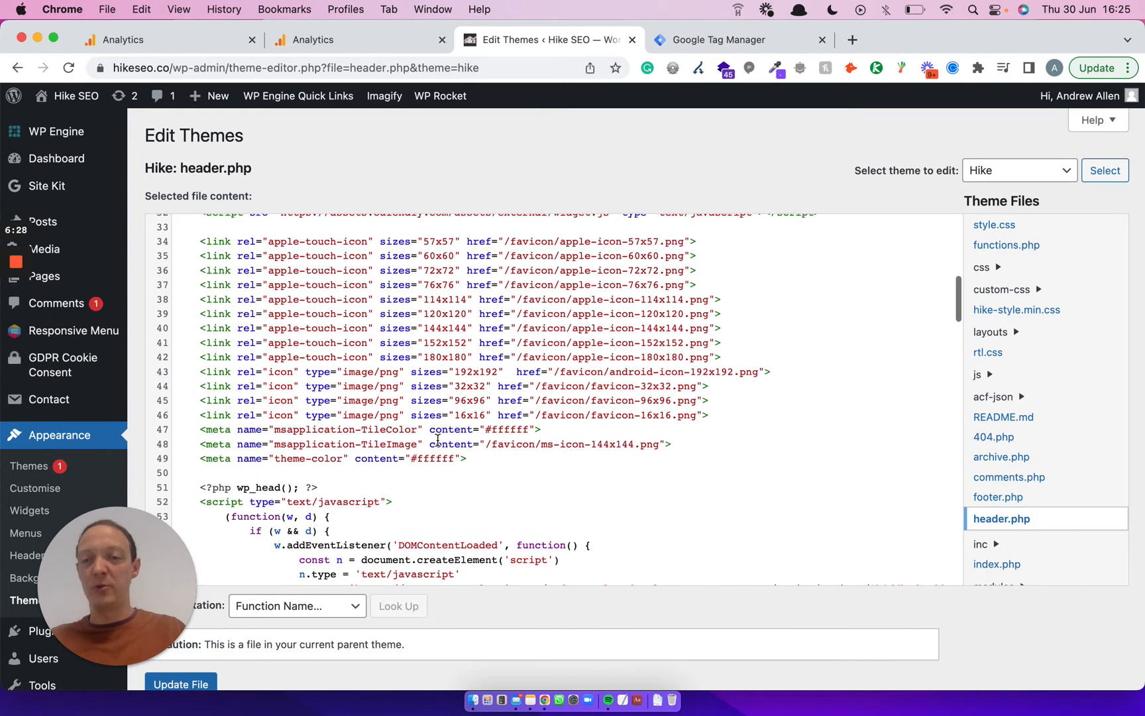
left_click(232, 474)
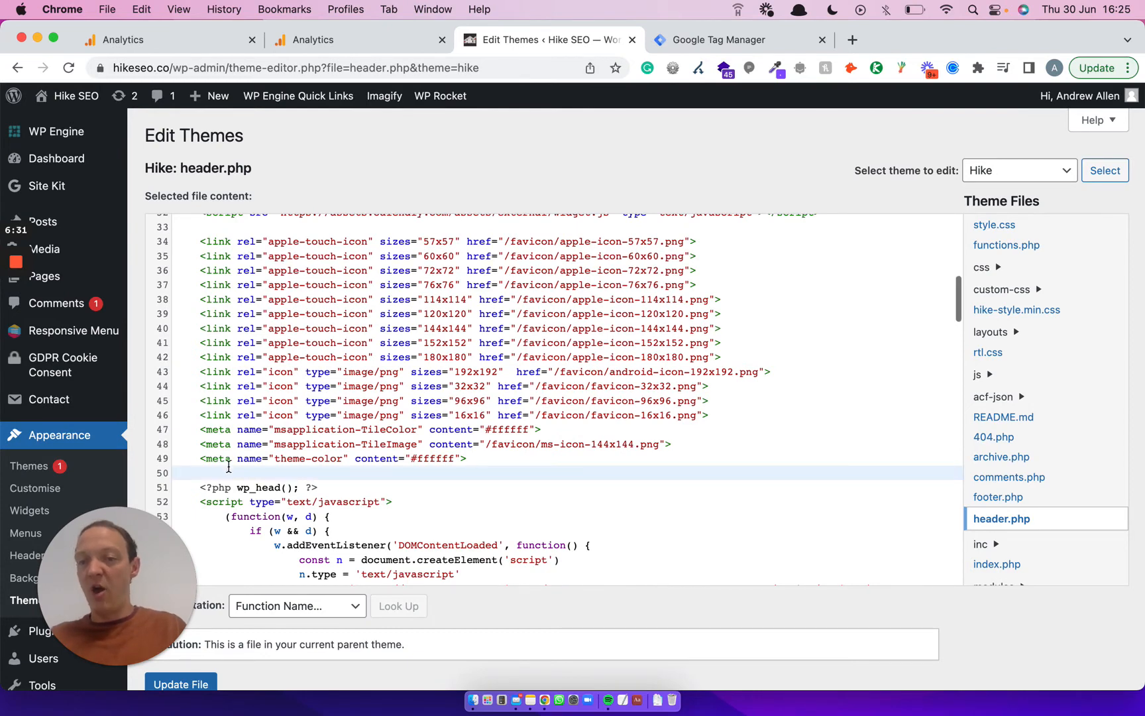
key("Return")
key("Return")
key("Up")
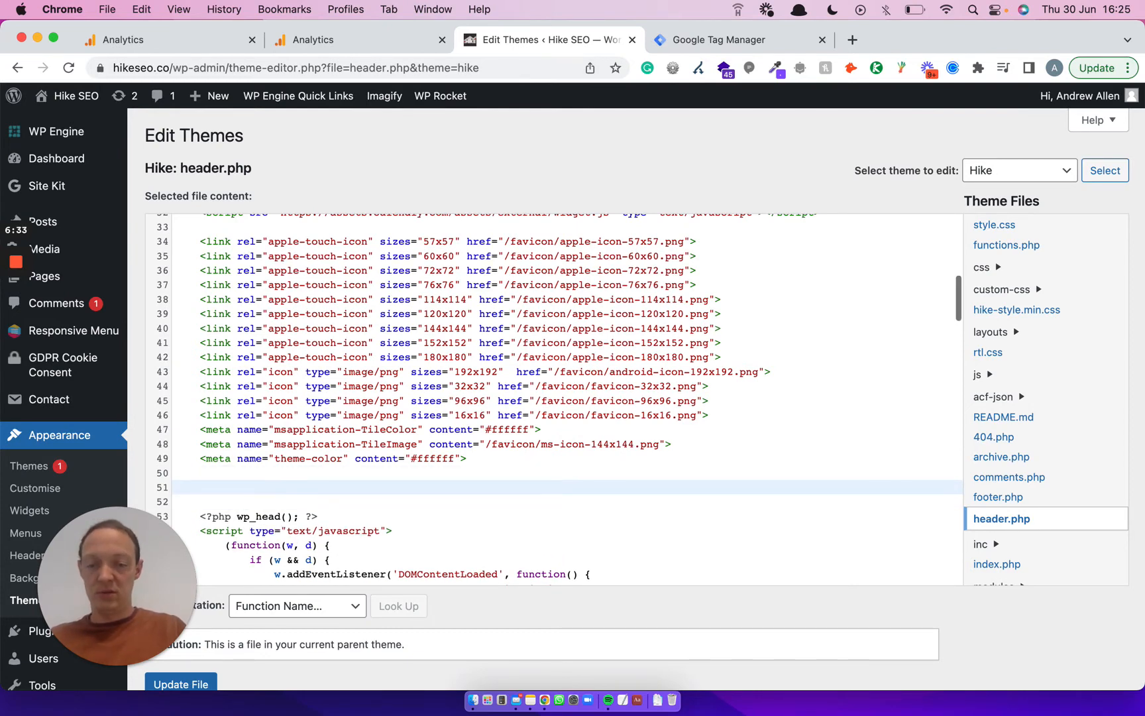
key("super+v")
scroll(427, 485, "down", 3)
scroll(427, 484, "down", 2)
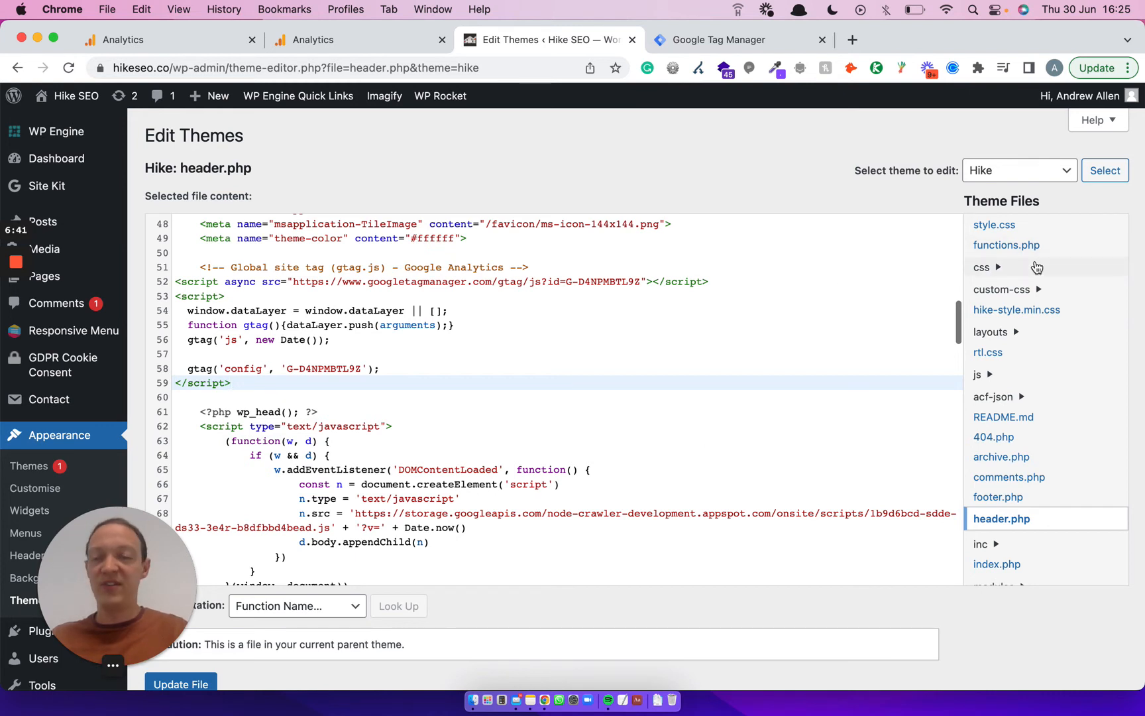
mouse_move(85, 231)
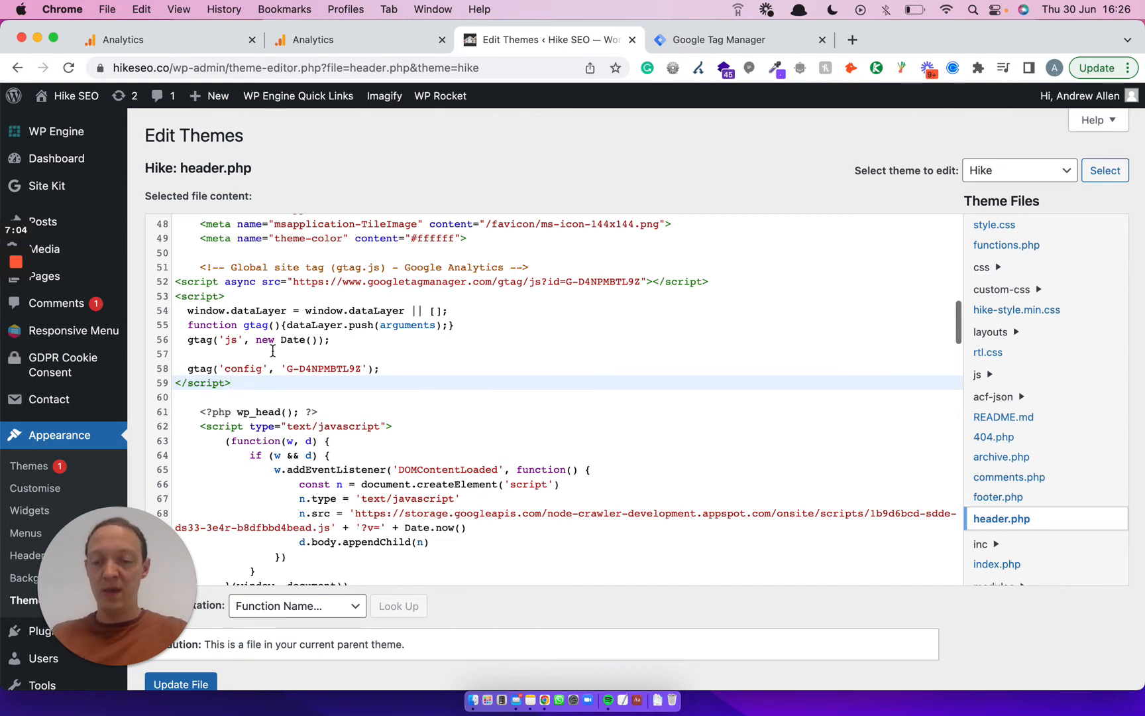
key("super+z")
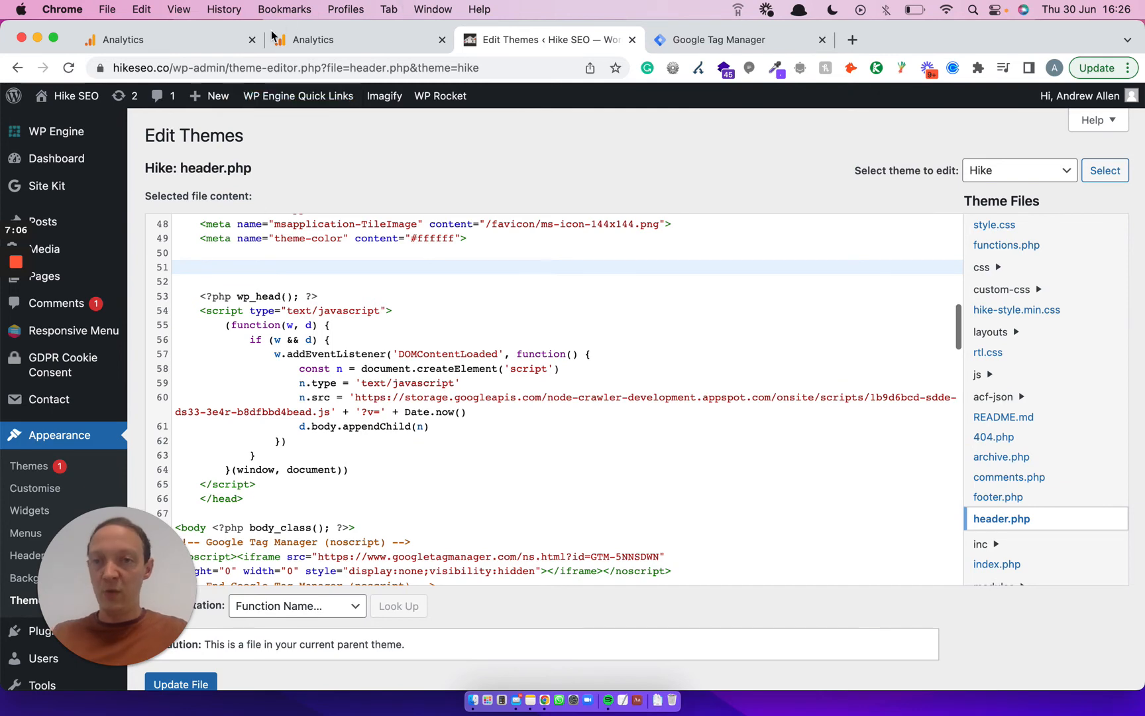
- Switch back to the GA4 web stream details in Google Analytics and collapse the global site tag instructions
left_click(349, 53)
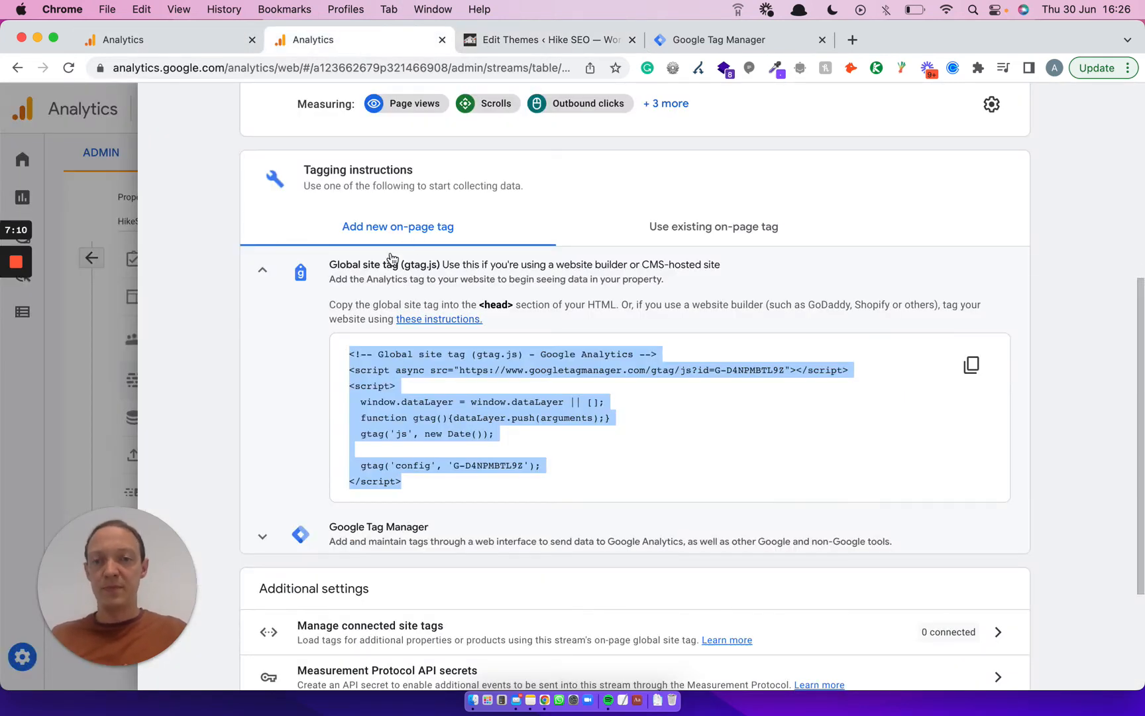
left_click(263, 271)
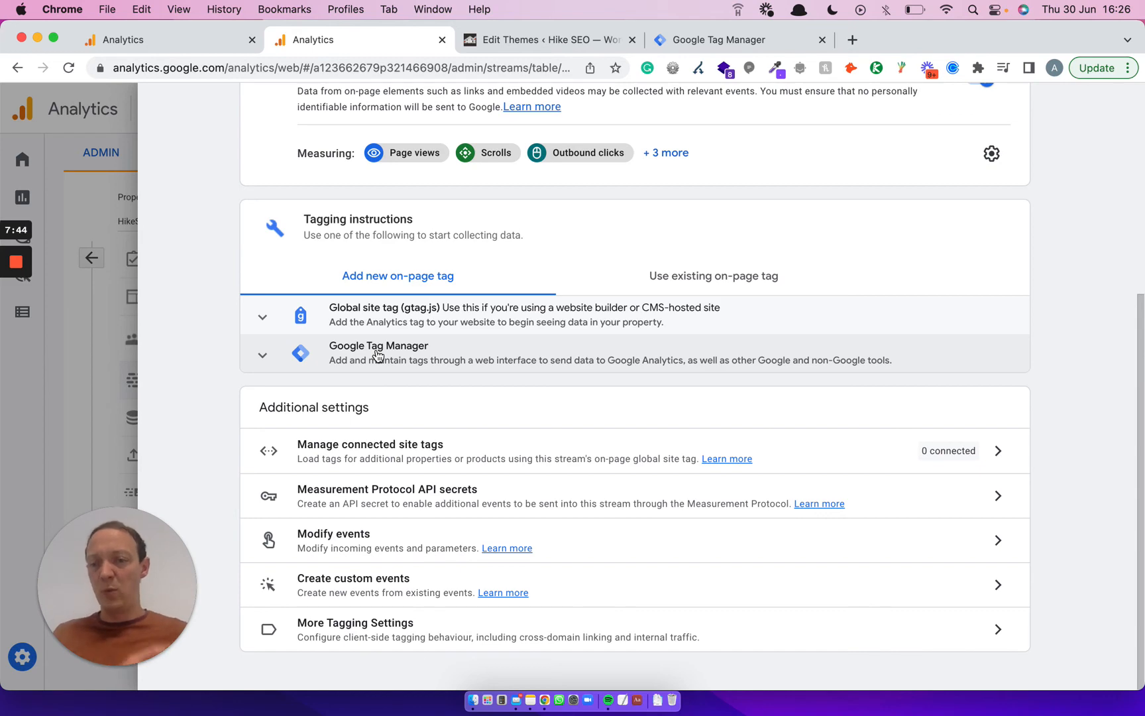
- Review header.php in the WordPress theme editor, return to the GA4 web stream details, and expand the Google Tag Manager tagging instructions
left_click(560, 42)
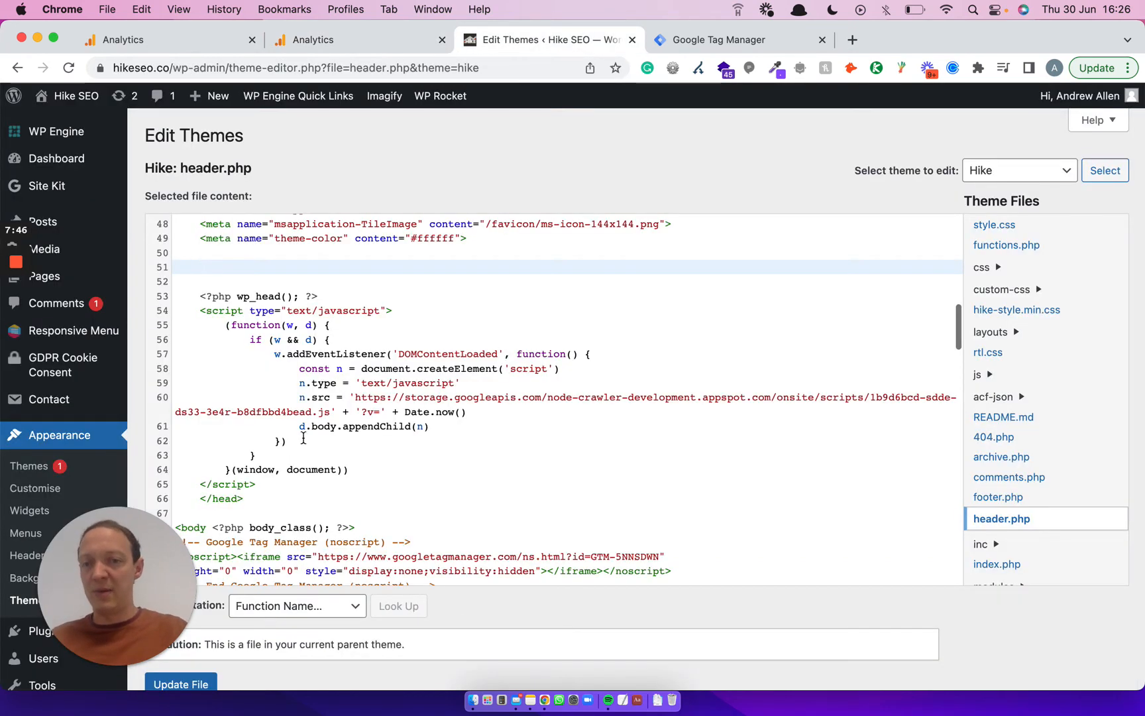
left_click(316, 44)
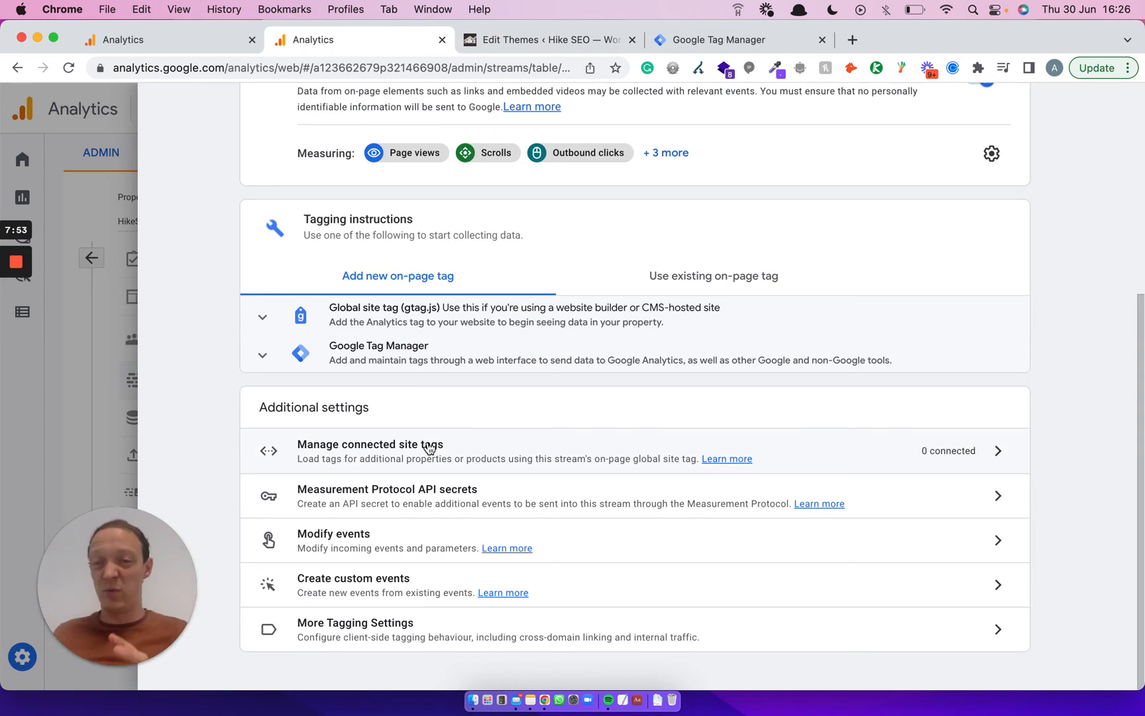
left_click(381, 357)
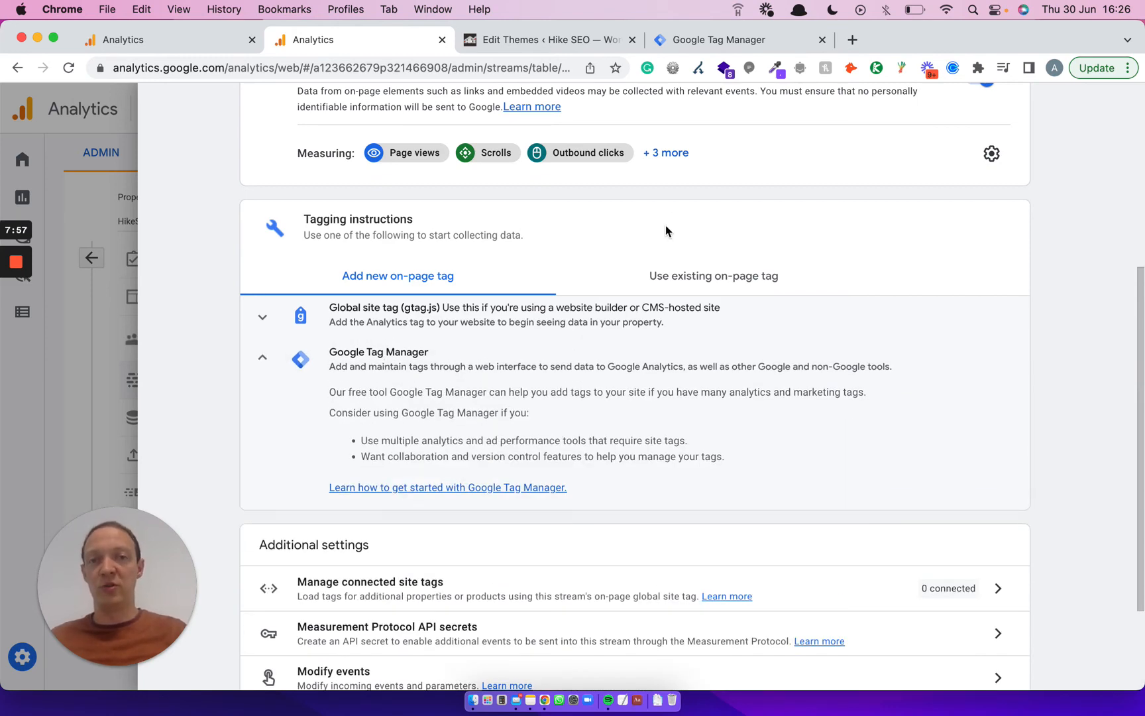
- Switch to Google Tag Manager and open the Analytics V4 tag to review its GA4 configuration and firing trigger
left_click(727, 48)
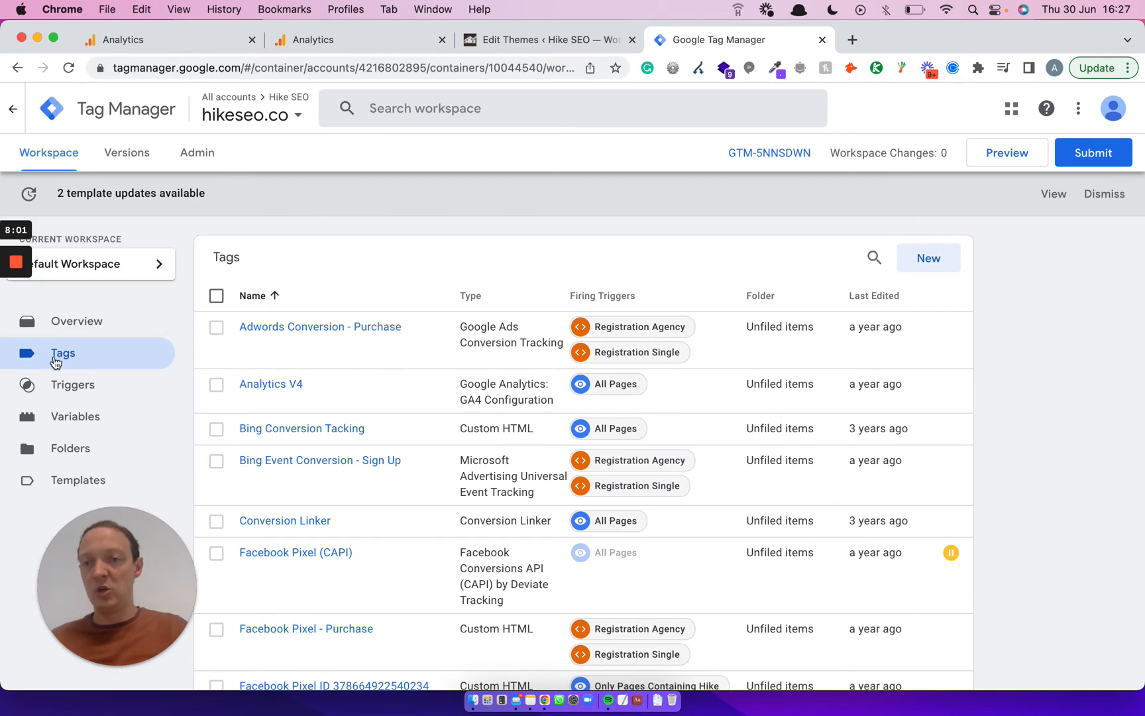
scroll(299, 401, "down", 2)
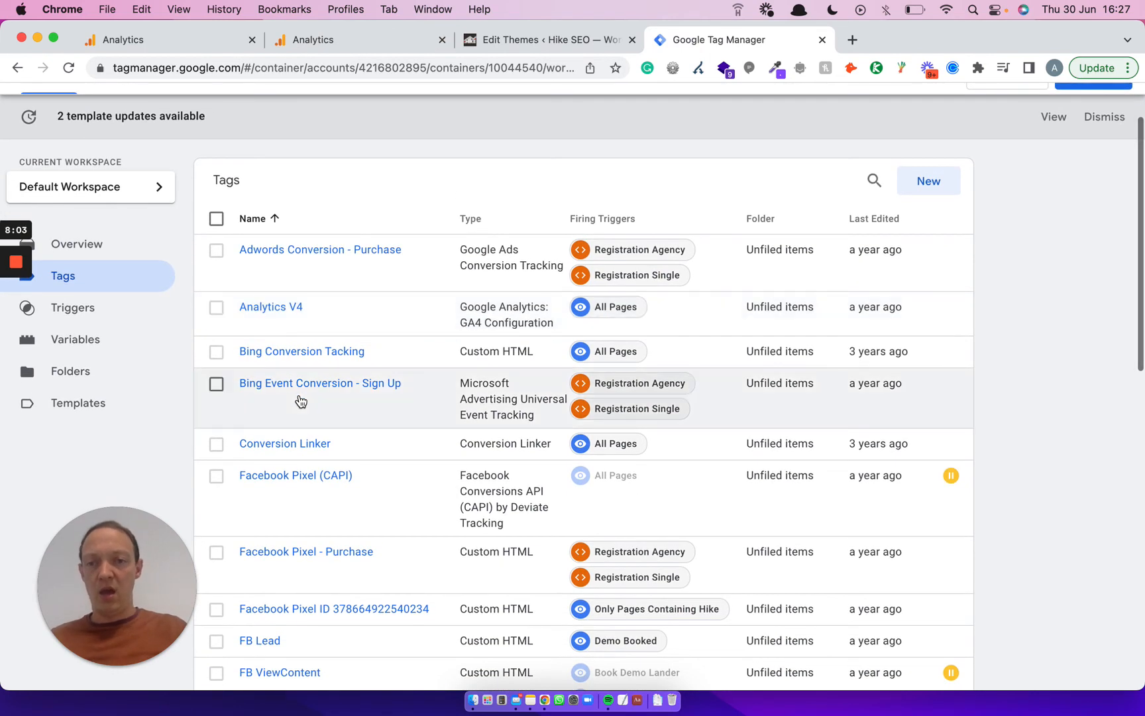
scroll(285, 357, "down", 1)
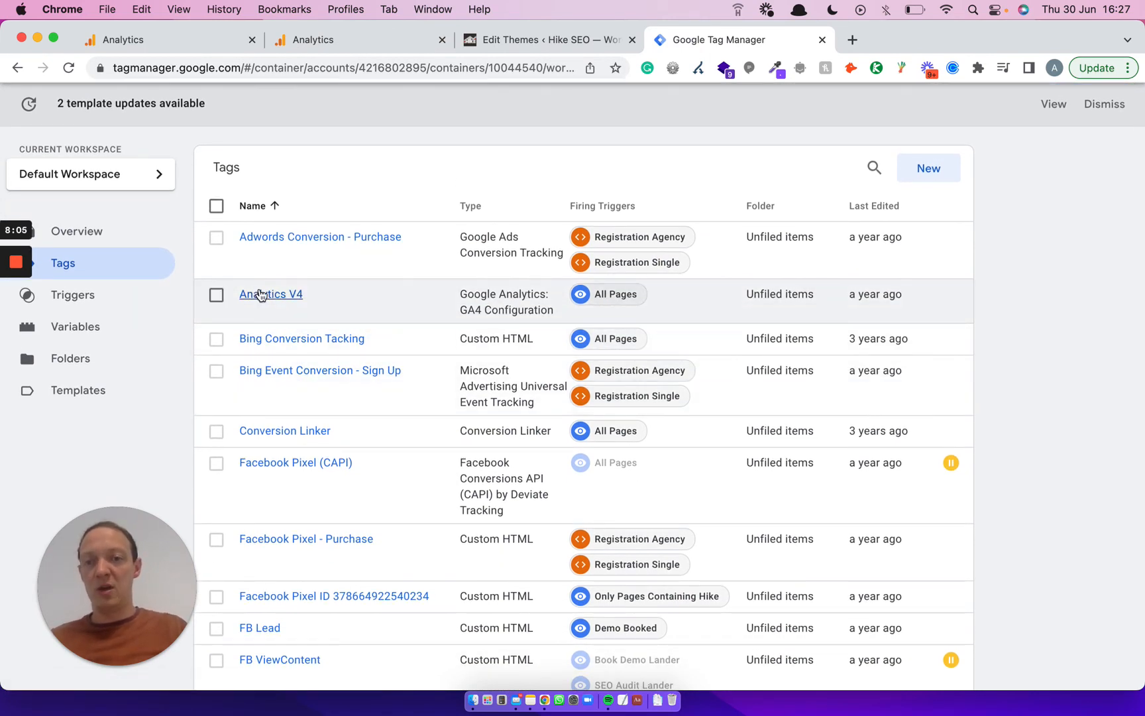
left_click(262, 295)
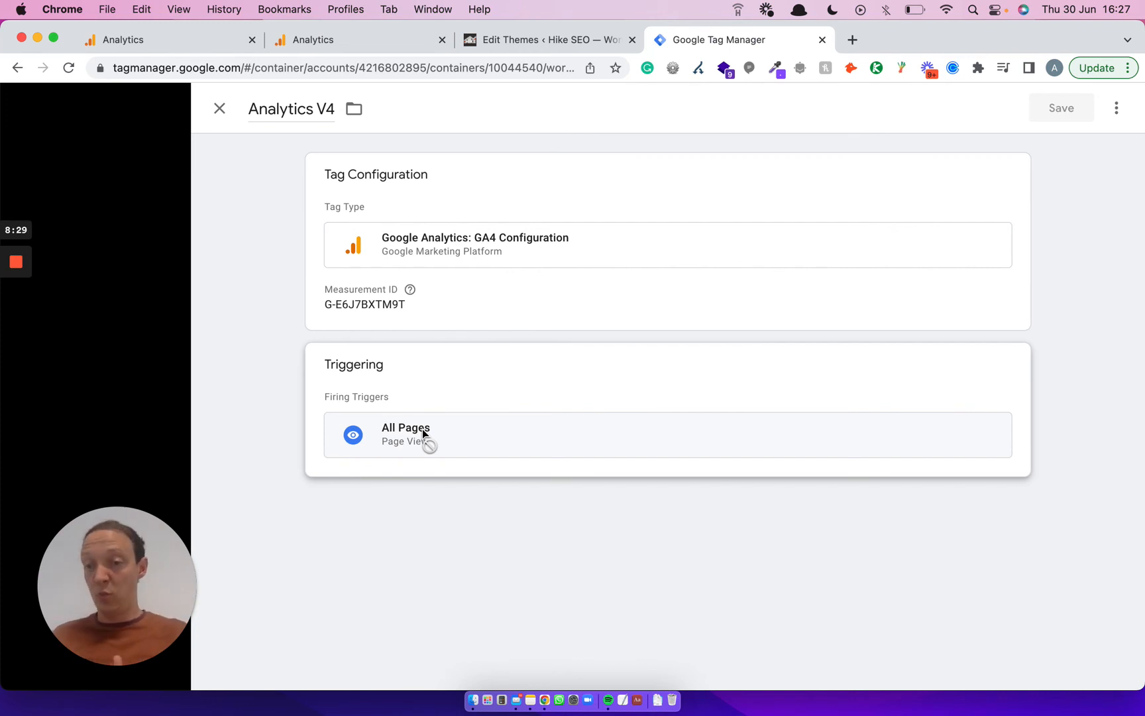
- Switch back to header.php in the WordPress theme editor
left_click(518, 39)
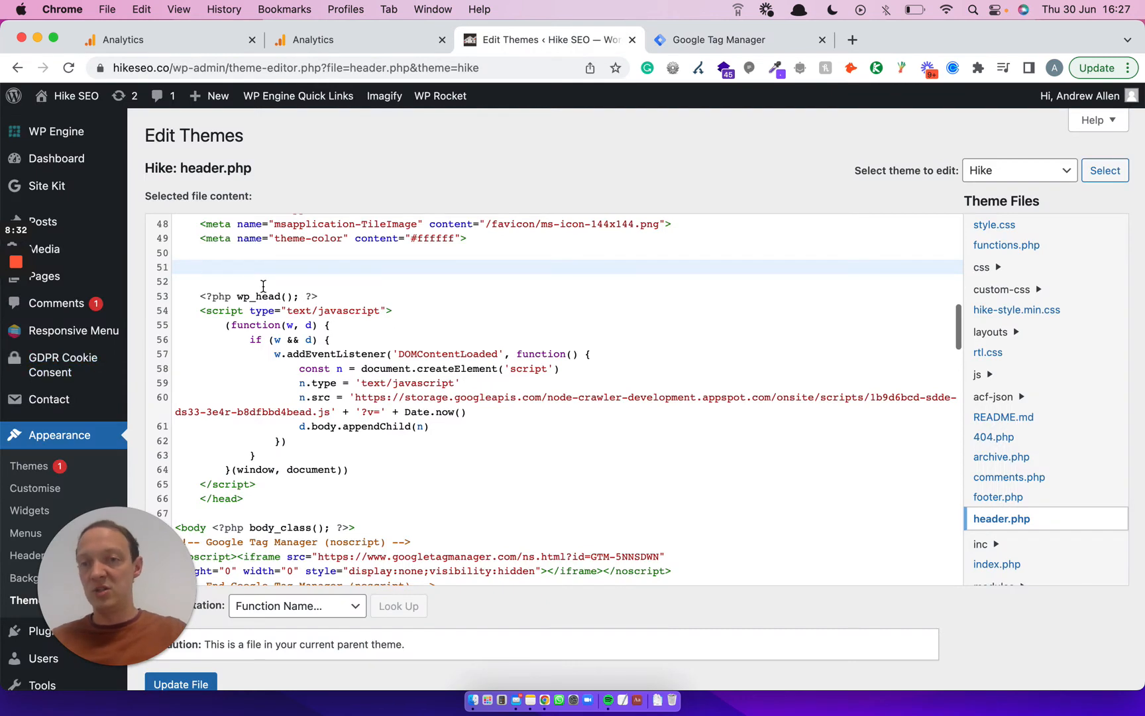